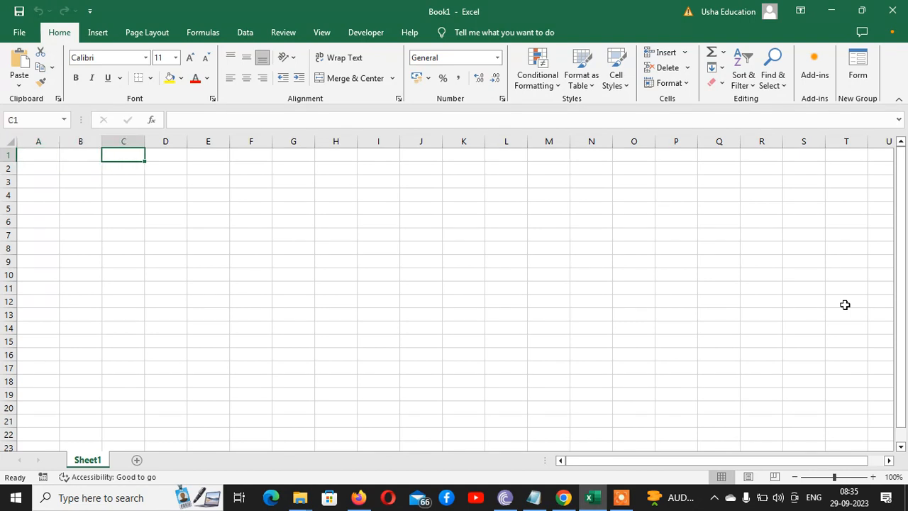
key("Down")
key("Down")
key("Down")
key("Right")
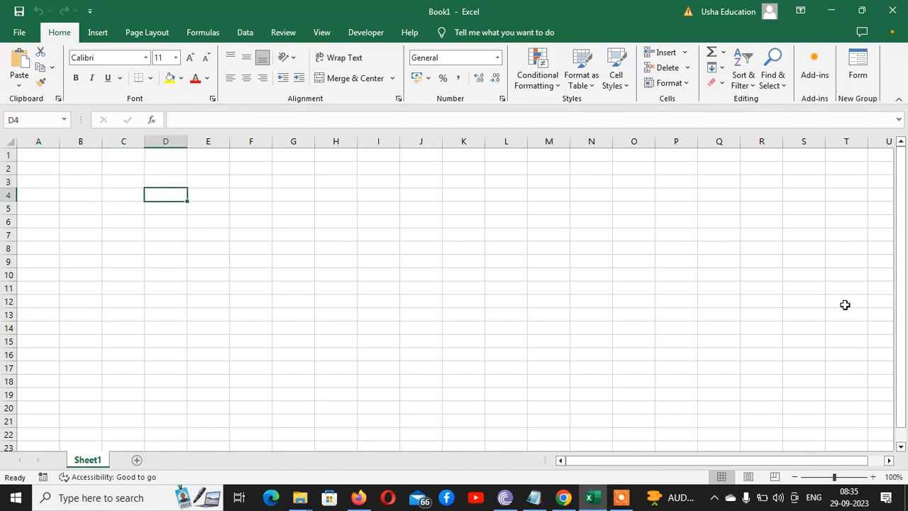
key("Right")
key("Right")
key("Right")
key("Up")
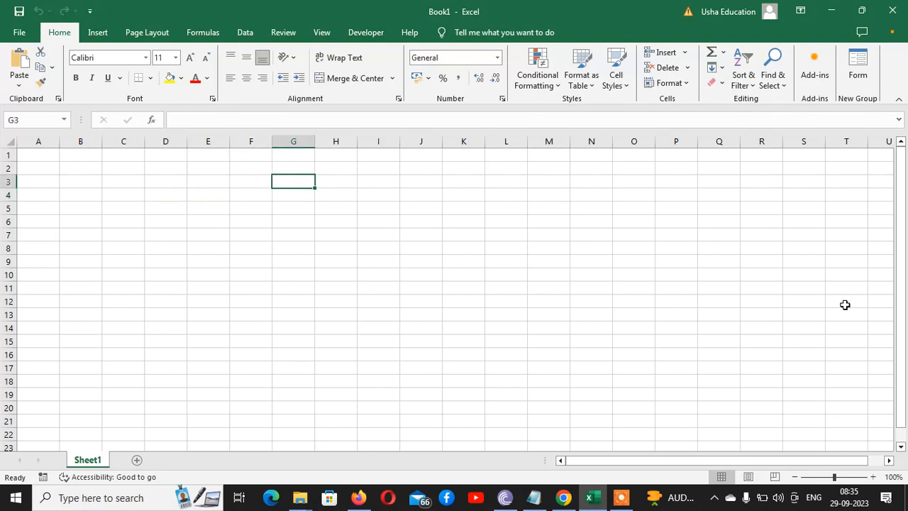
key("Down")
key("Down")
key("Down")
key("Right")
key("Right")
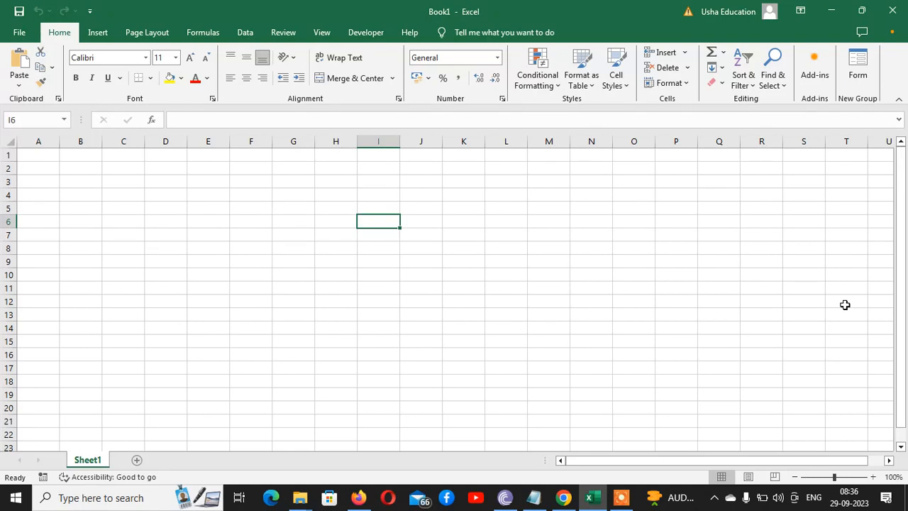
key("Down")
key("Up")
key("ctrl+Up")
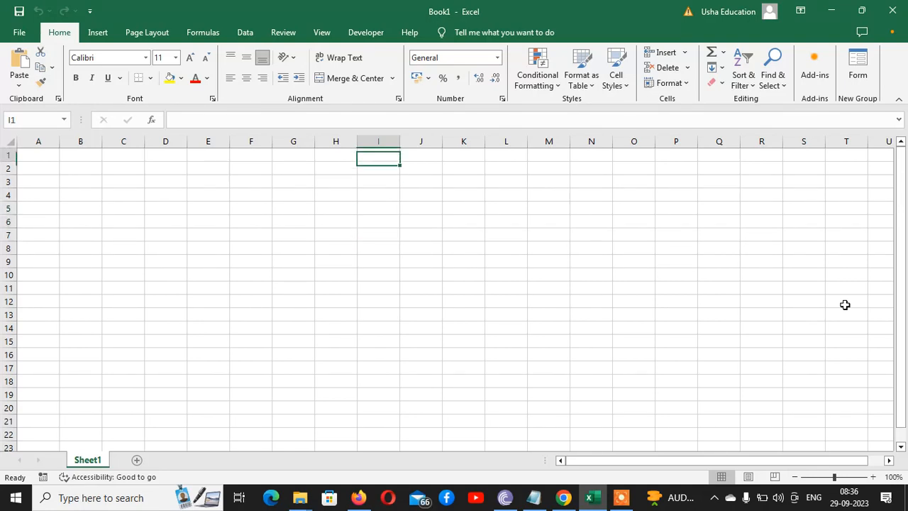
Step: Name cell E2 mycell and enter 56 in it
key("Left")
key("Left")
key("Left")
key("Down")
key("Left")
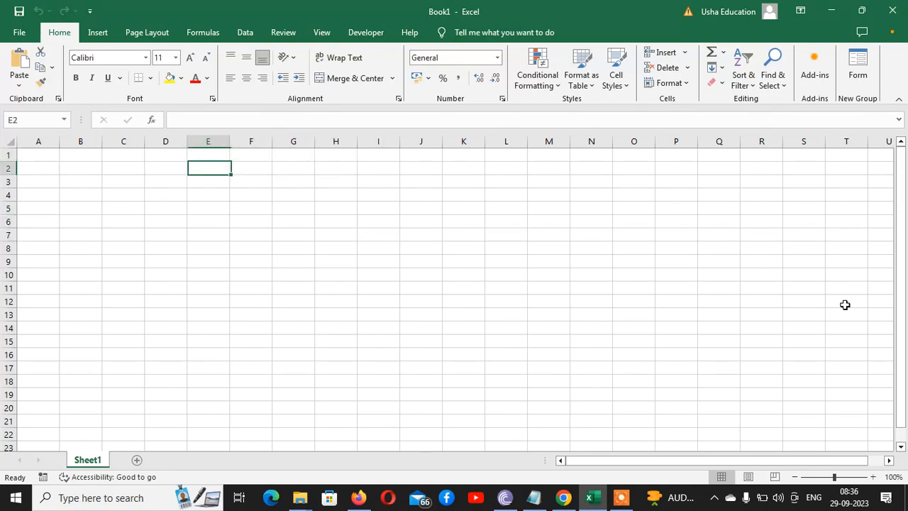
key("Left")
key("Right")
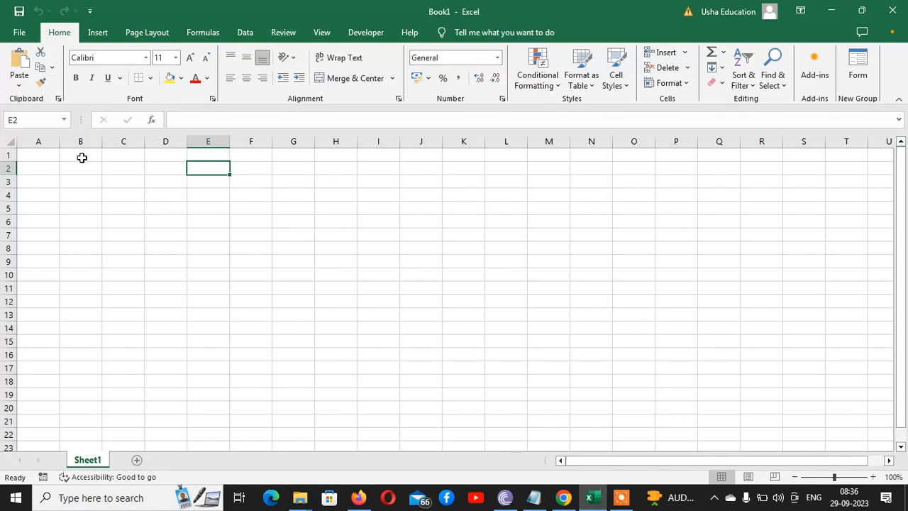
left_click(25, 121)
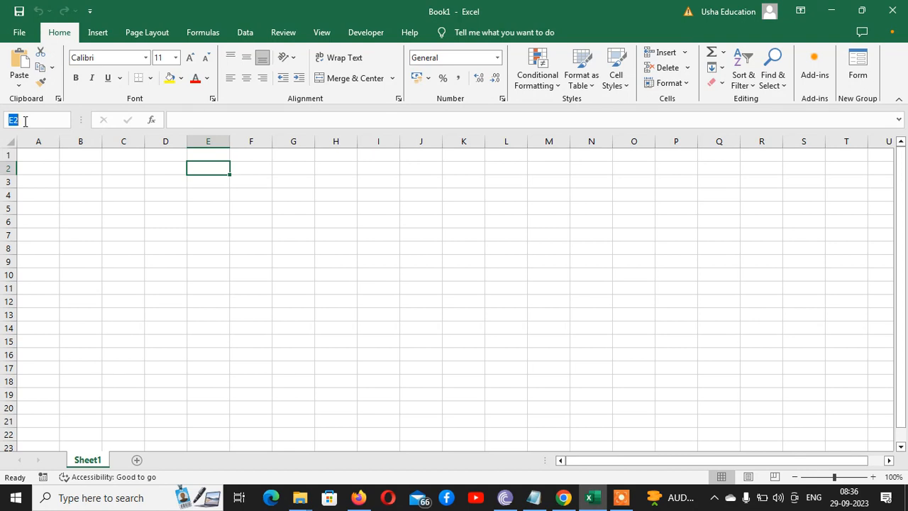
type("mycell")
key("Return")
type("56")
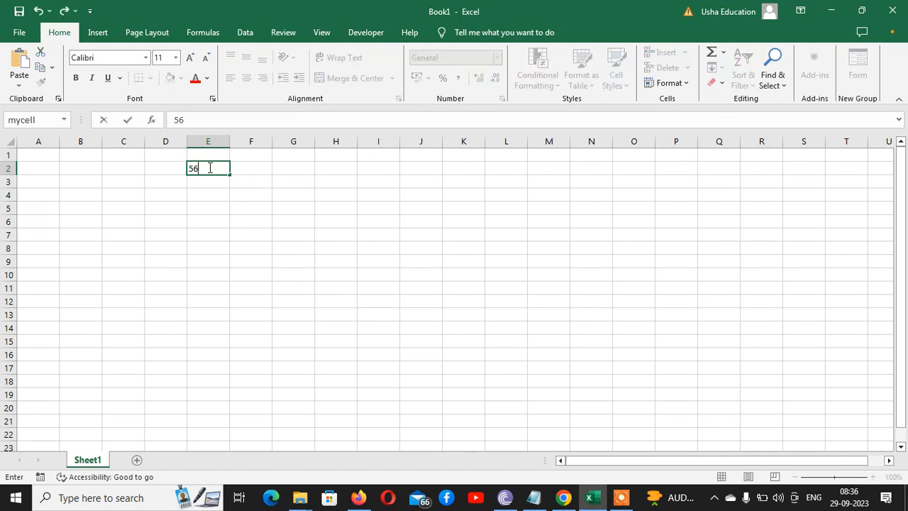
key("Return")
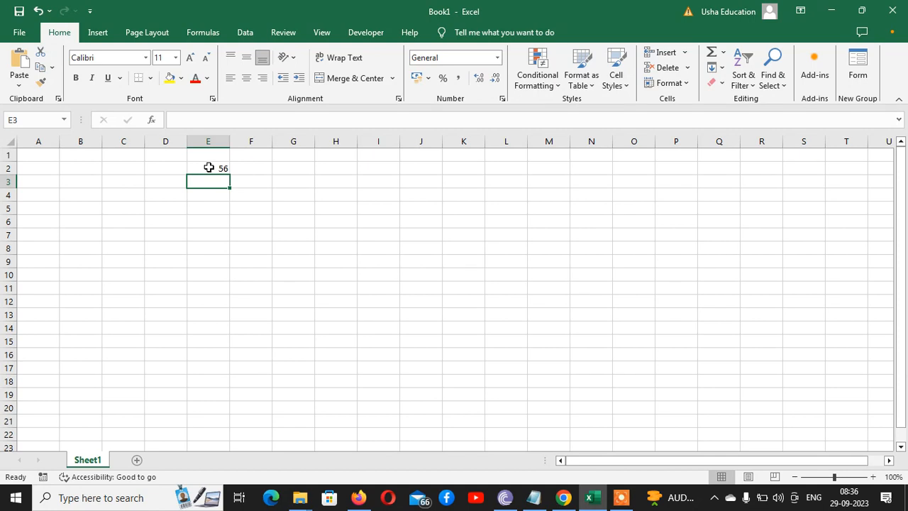
Step: Replace the value in the mycell cell with a person's first name in lowercase
left_click(218, 167)
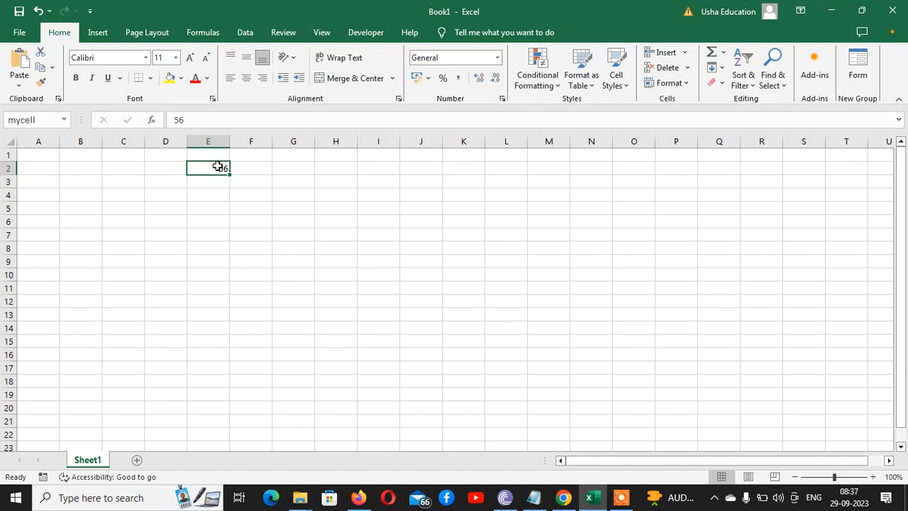
type("himanshu")
key("BackSpace")
key("BackSpace")
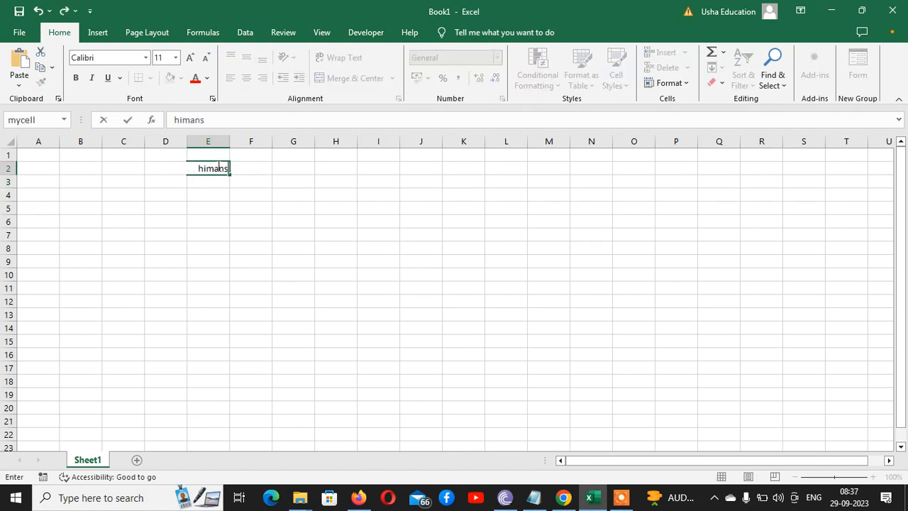
type("hu")
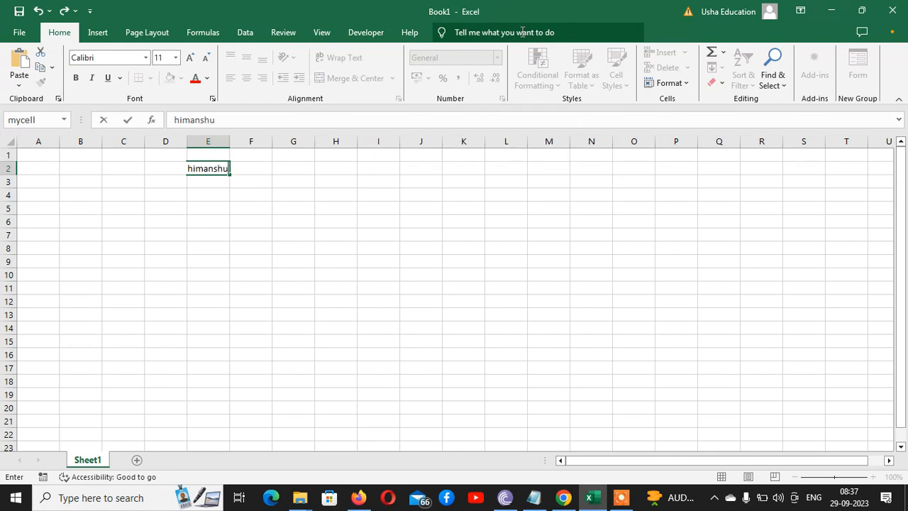
key("Up")
Step: Enter the formula =e2 in cell I5 to reference the cell by its address
key("Down")
key("Down")
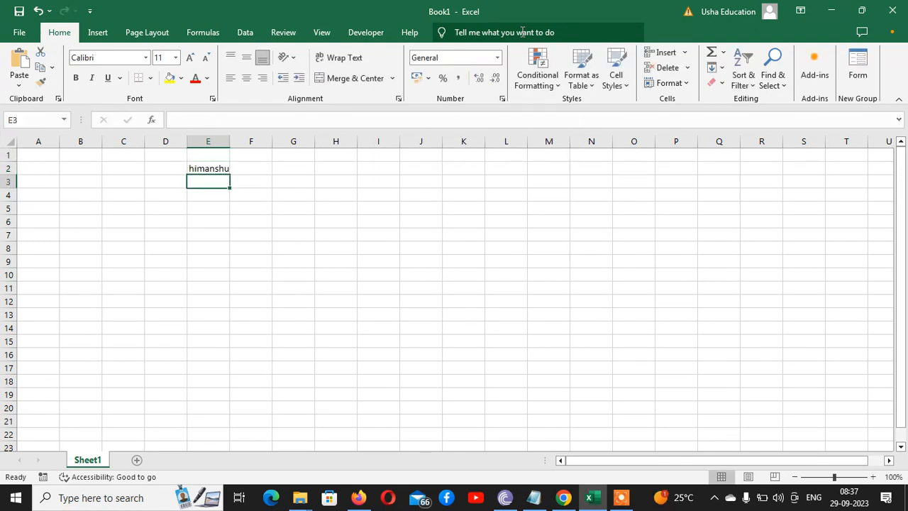
key("Right")
key("Right")
key("Right")
key("Down")
key("Down")
key("Right")
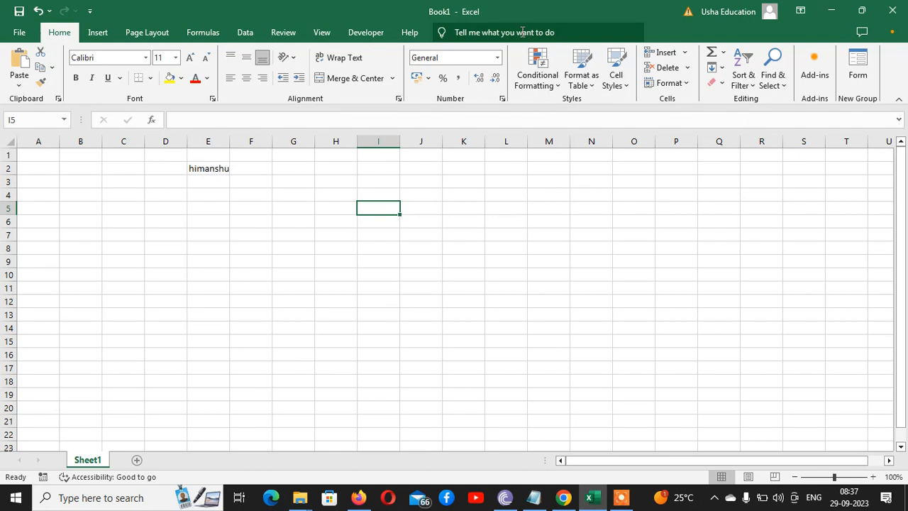
type("=")
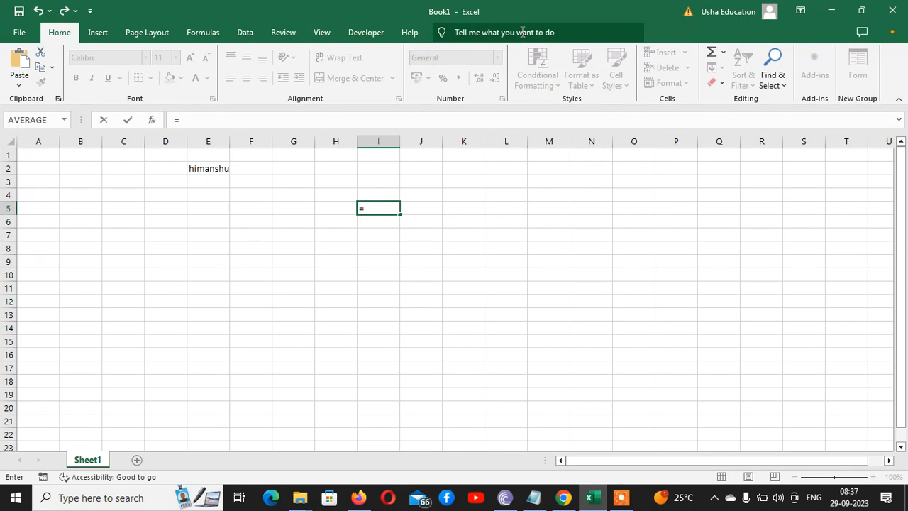
type("e2")
key("Return")
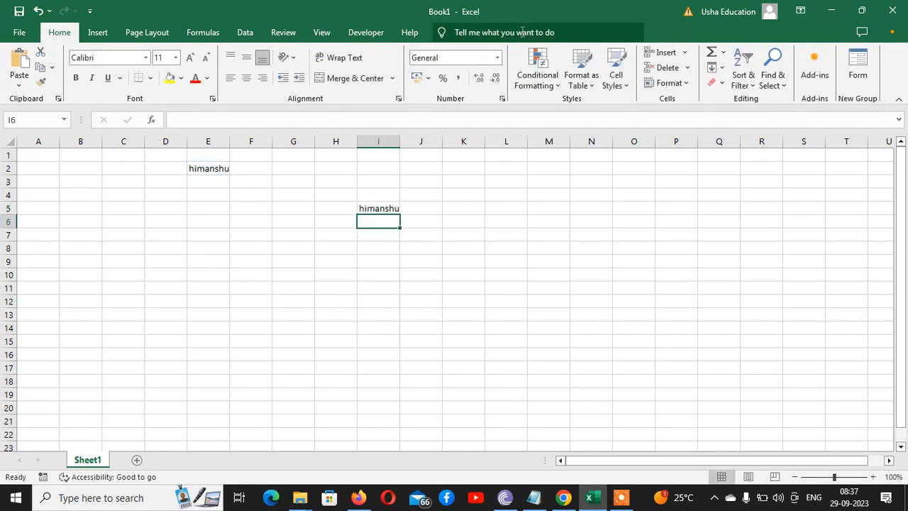
Step: Enter the formula =mycell in cell K5 to reference the cell by its defined name
key("Up")
key("Right")
key("Right")
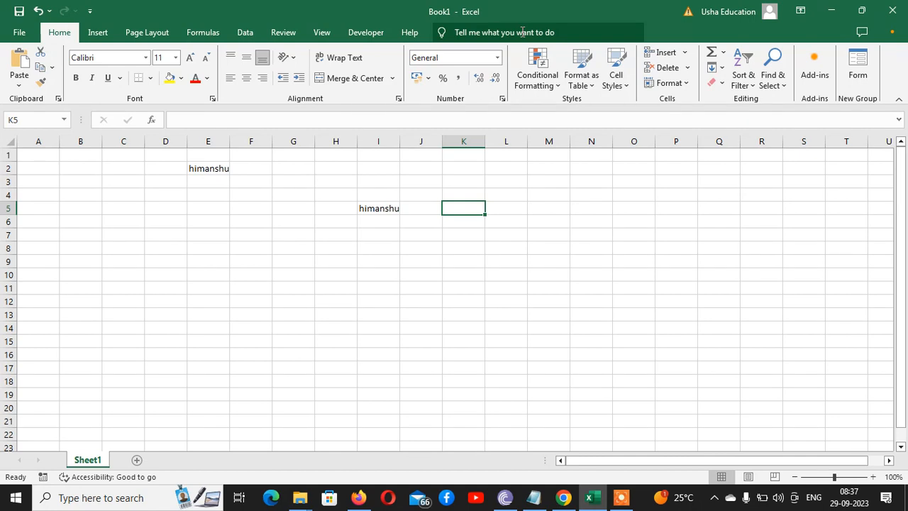
type("=m")
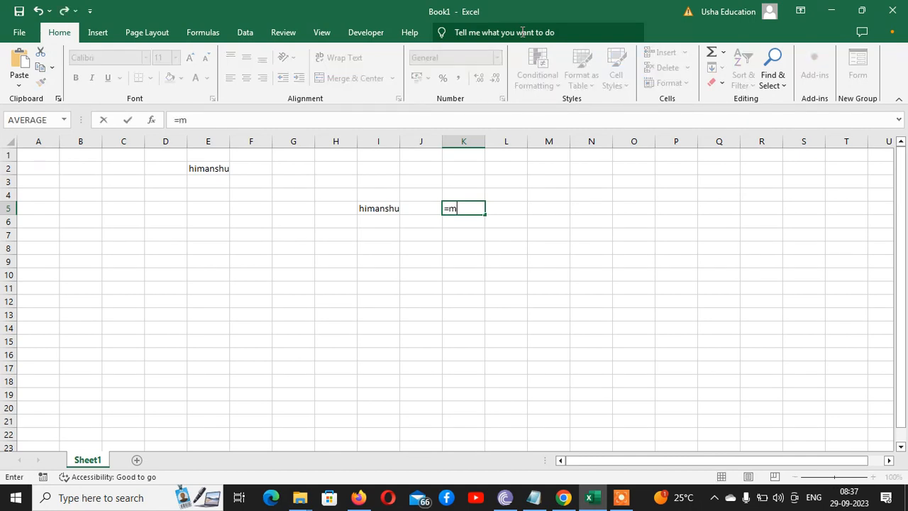
type("ycell")
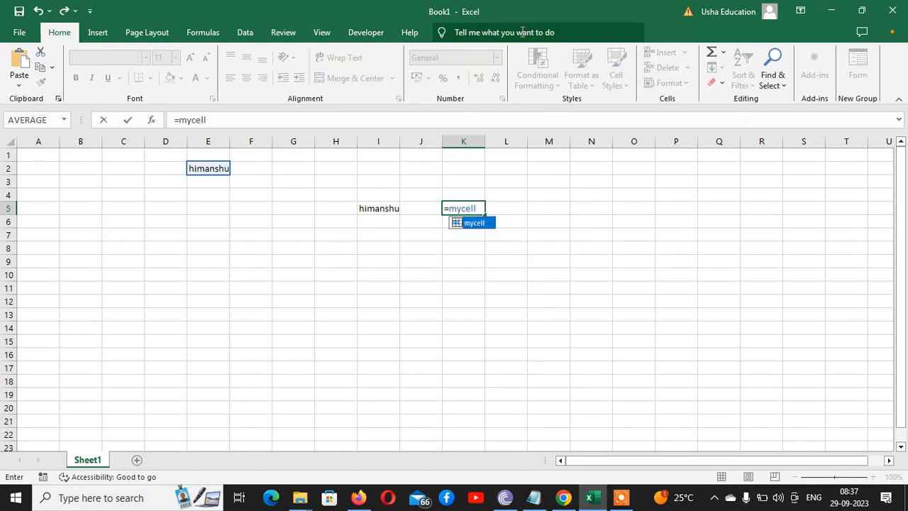
key("Return")
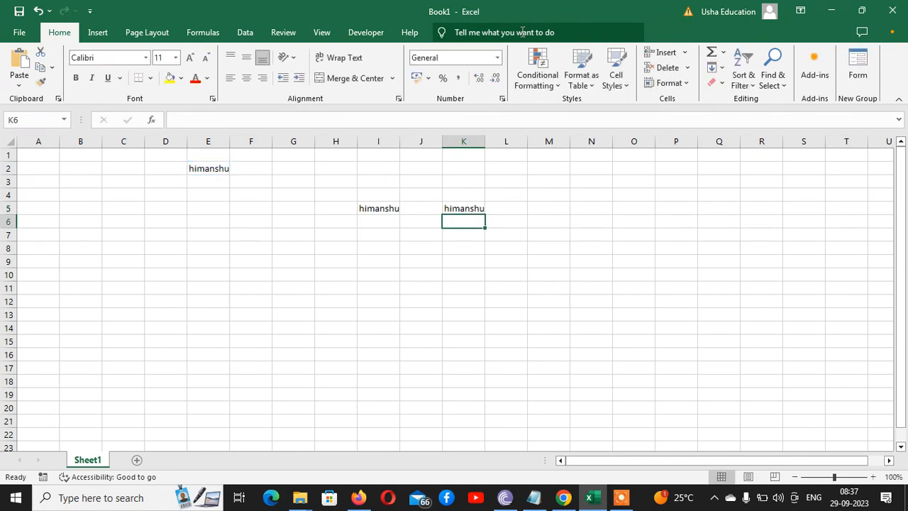
Step: Clear the contents of cells I5 through K5 and select the named cell mycell
key("Up")
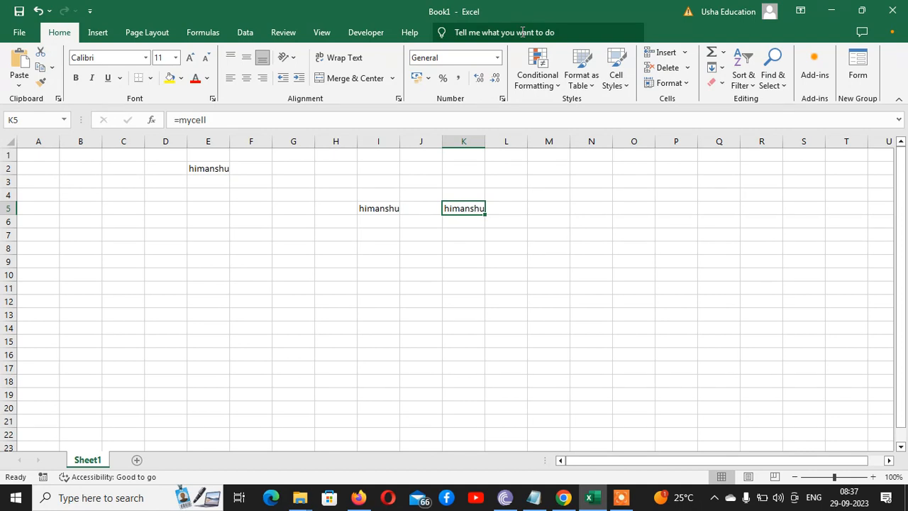
key("shift+Left")
key("shift+Left")
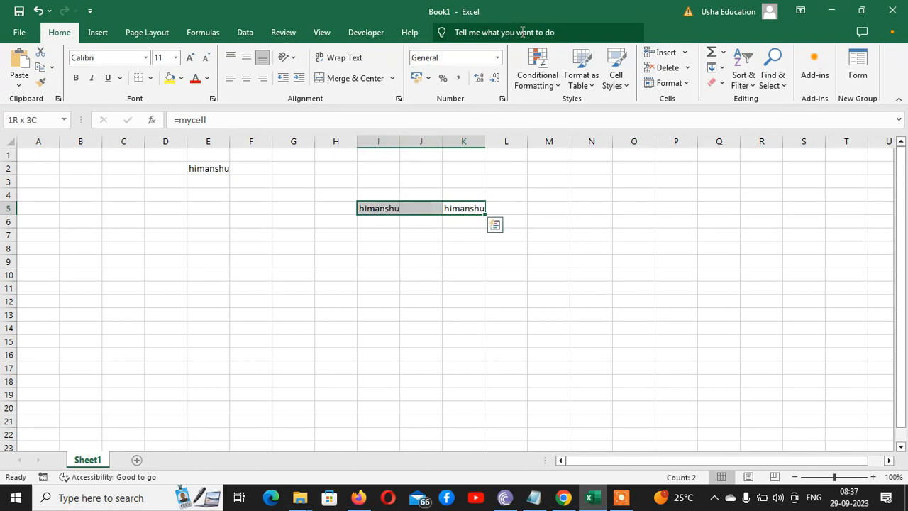
key("Delete")
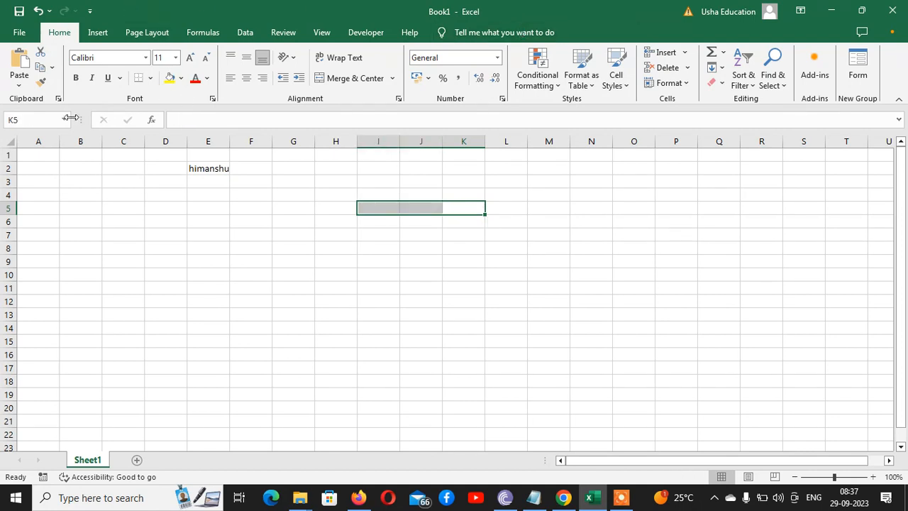
left_click(42, 121)
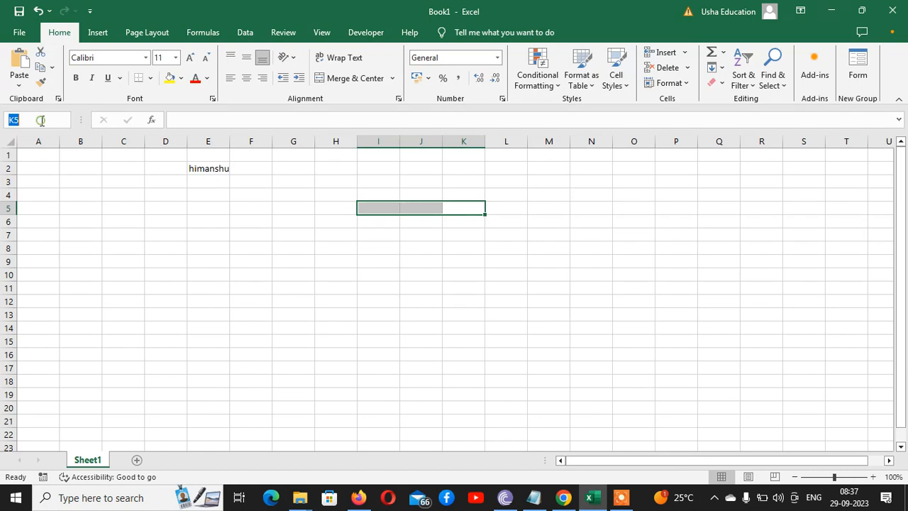
left_click(215, 168)
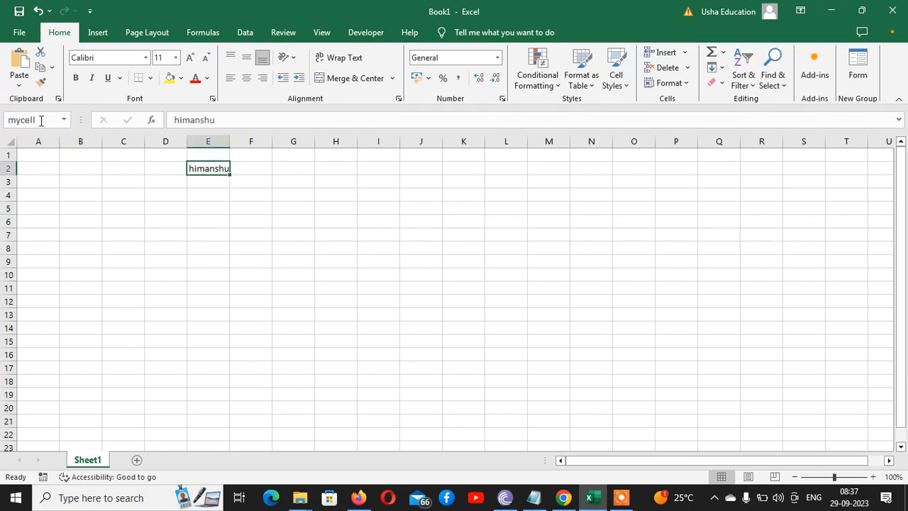
Step: Define the name MySecondCell with Workbook scope for cell H5 using the Name Manager
left_click(342, 209)
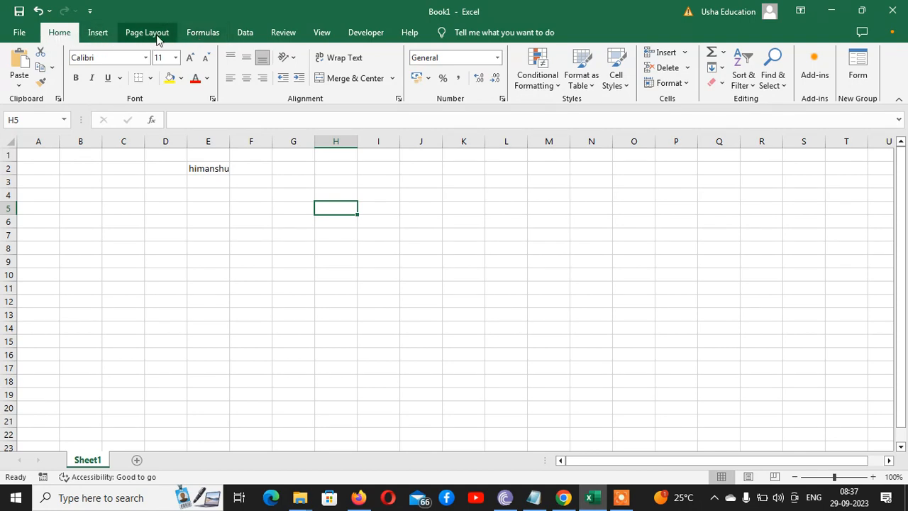
left_click(201, 34)
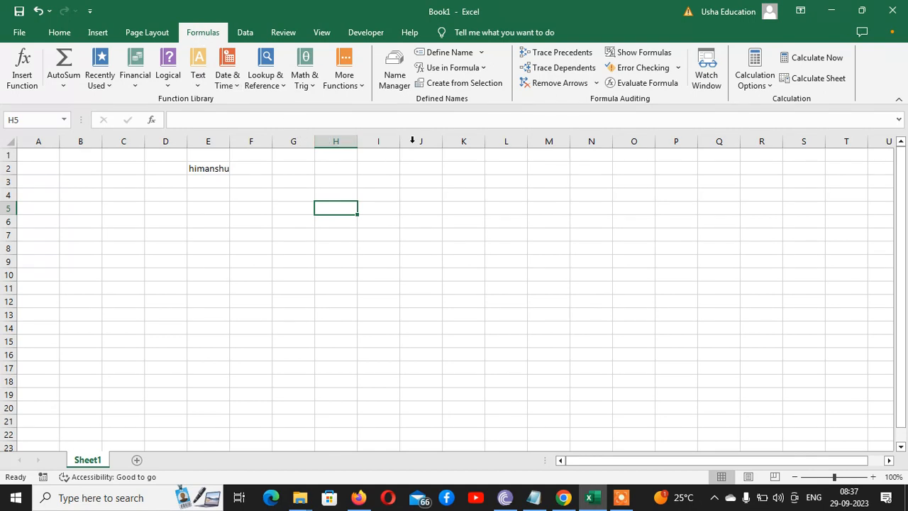
left_click(389, 83)
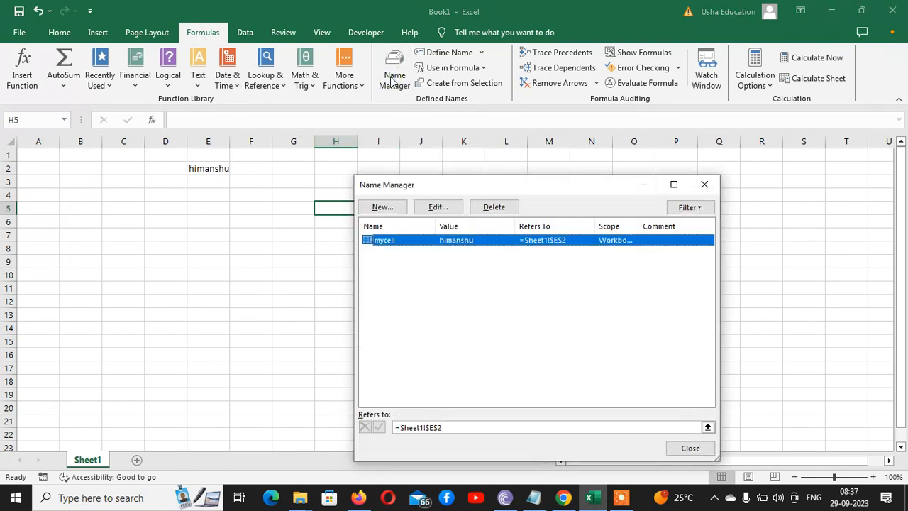
left_click(382, 208)
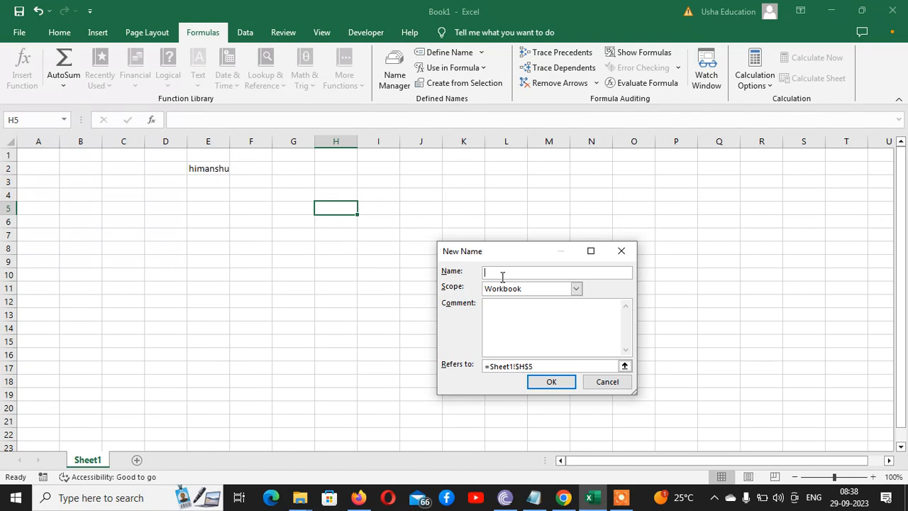
type("MySecondCell")
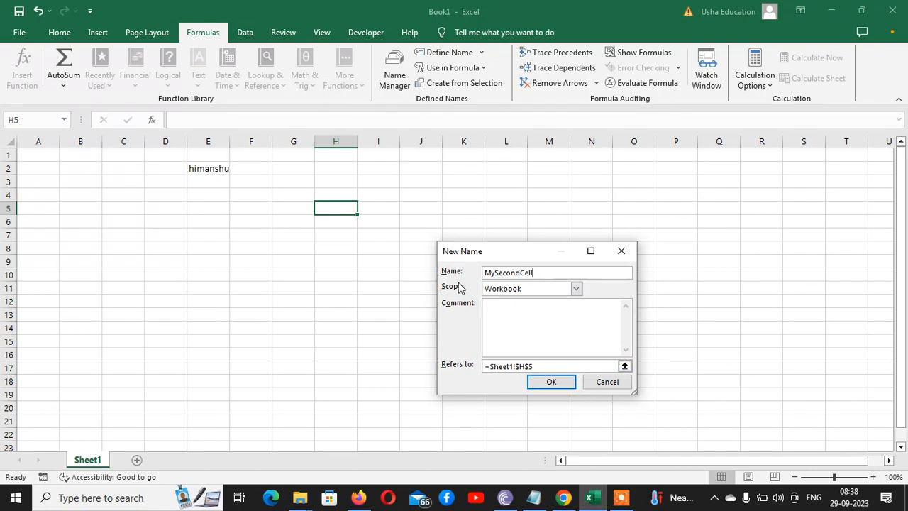
left_click(525, 291)
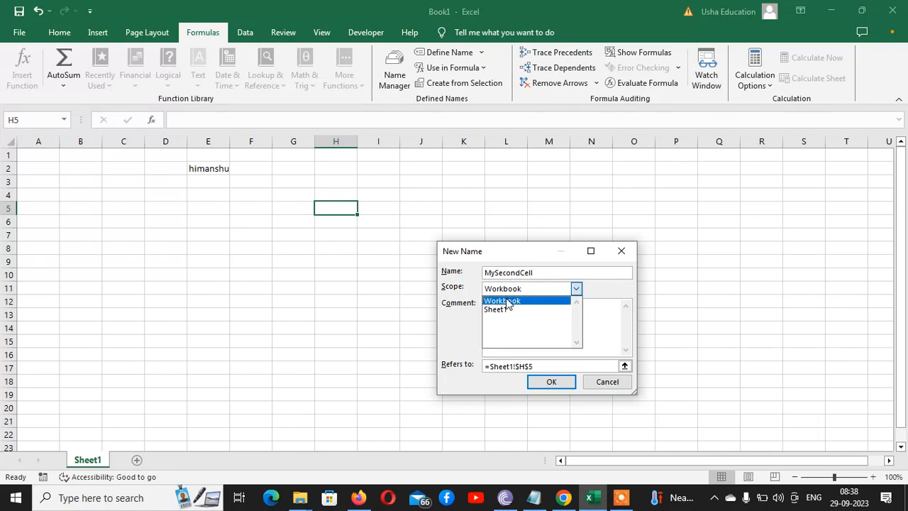
left_click(505, 301)
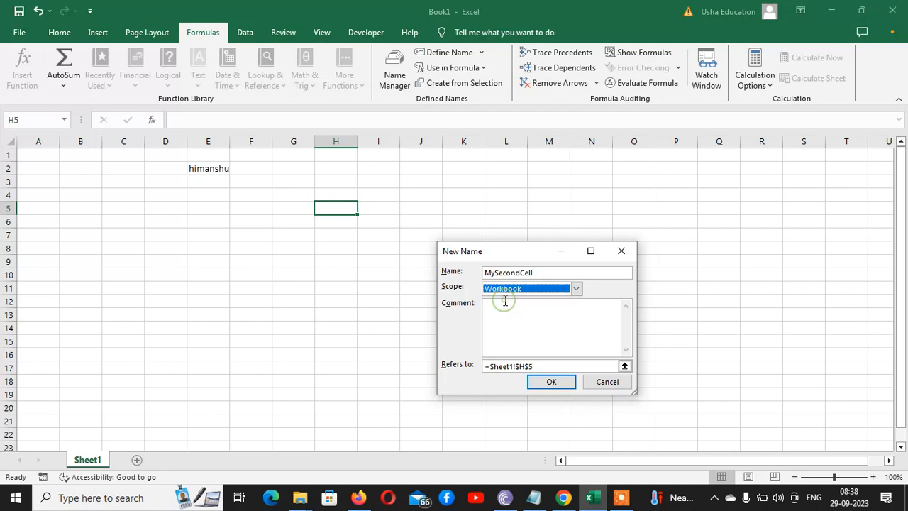
left_click(551, 382)
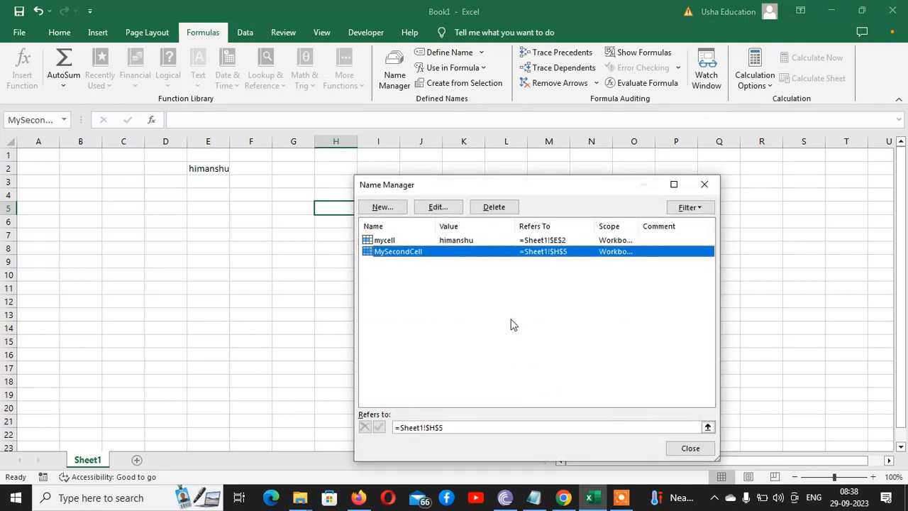
left_click(704, 184)
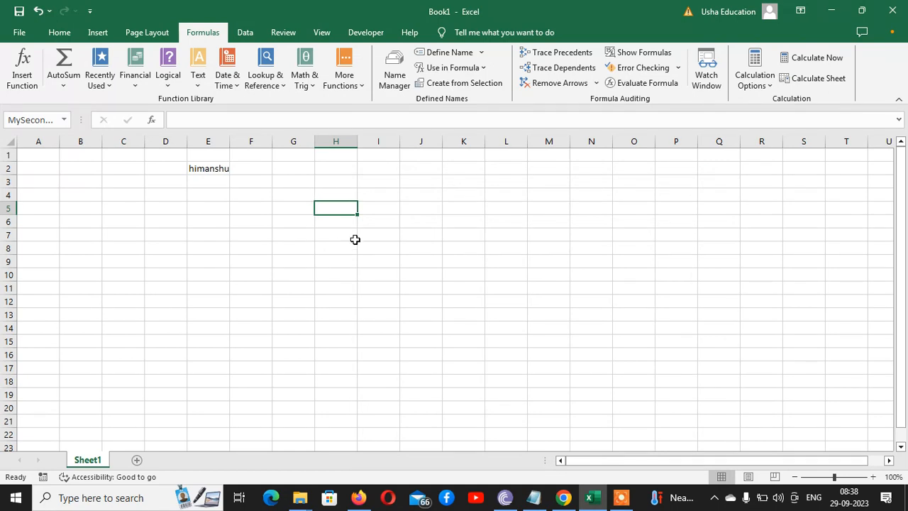
Step: Enter the text Usha Computer Education in the named cell MySecondCell (H5)
type("Usha Comp")
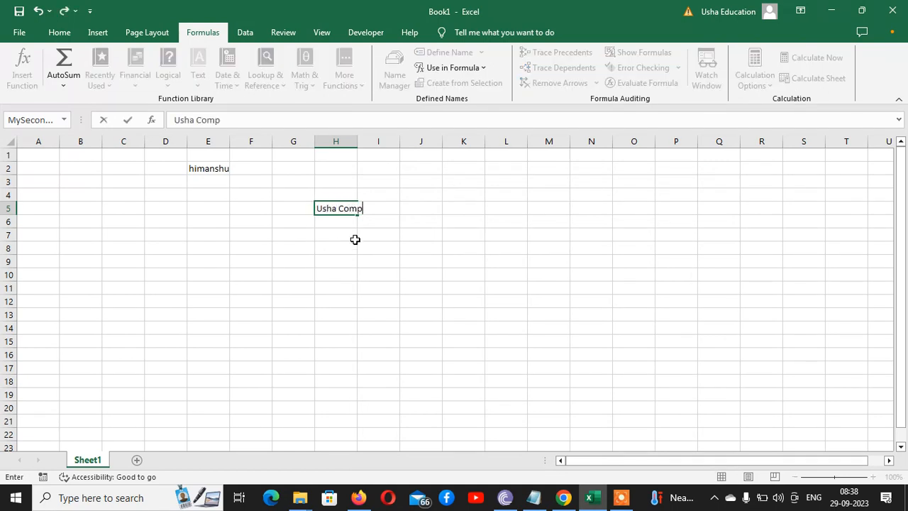
type("utere Ed")
key("BackSpace")
key("BackSpace")
key("BackSpace")
key("BackSpace")
type("Educat")
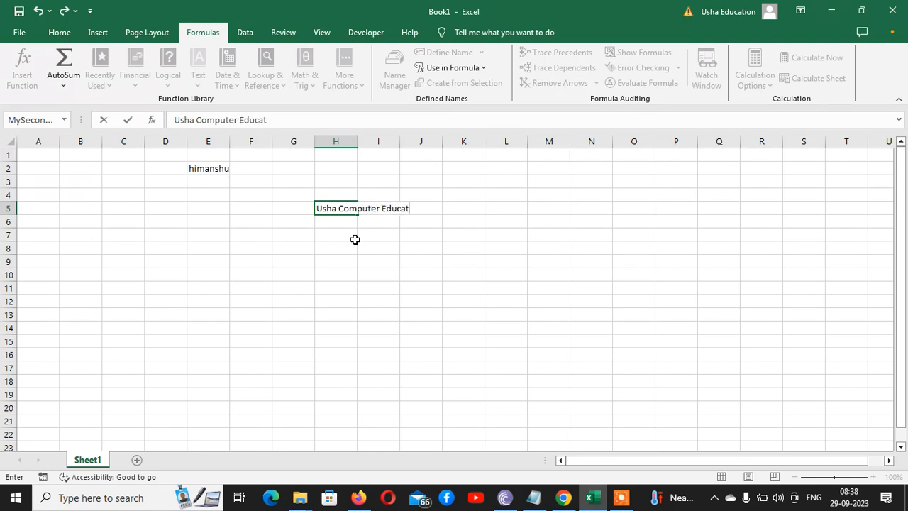
type("ion")
key("Return")
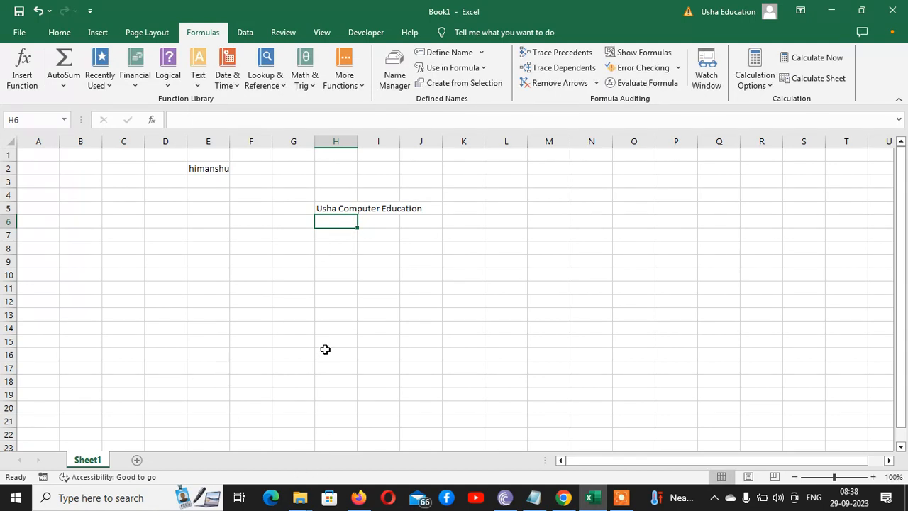
Step: Add a new worksheet and enter the formula =MySecondCell in its cell F5
left_click(138, 461)
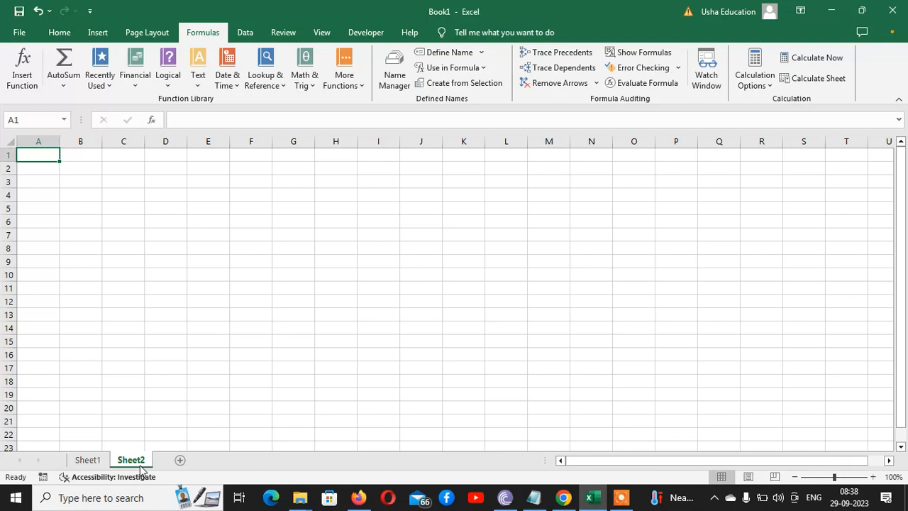
left_click(264, 211)
type("=myse")
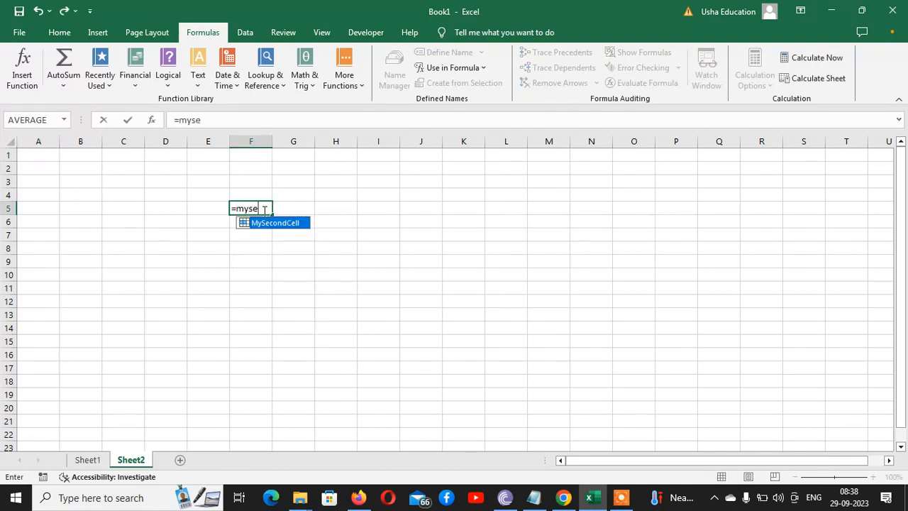
key("BackSpace")
key("Tab")
key("Return")
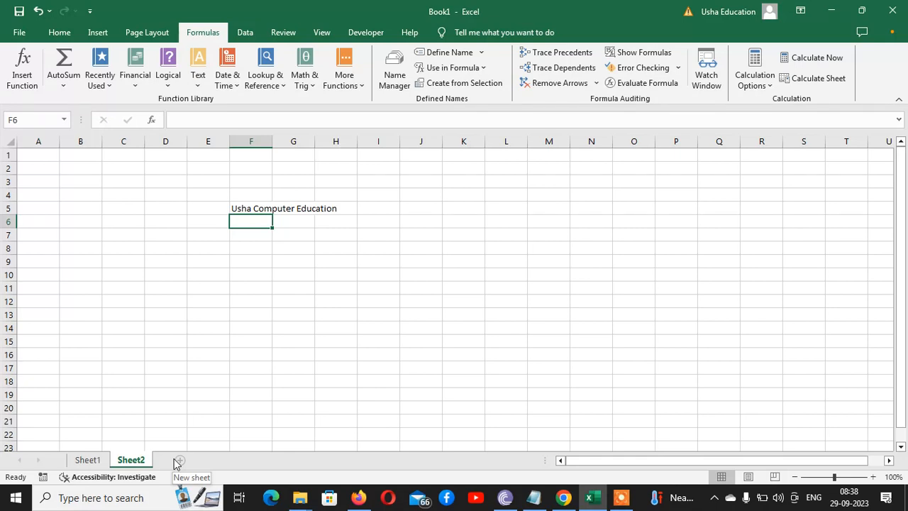
Step: Clear cell F5 on Sheet2 and the contents of D2:J7 on Sheet1
left_click(246, 210)
key("Delete")
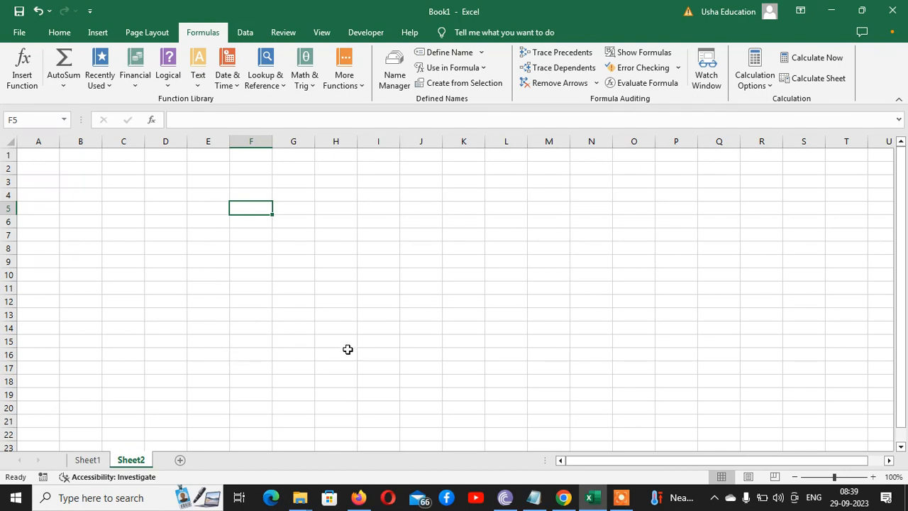
left_click(85, 460)
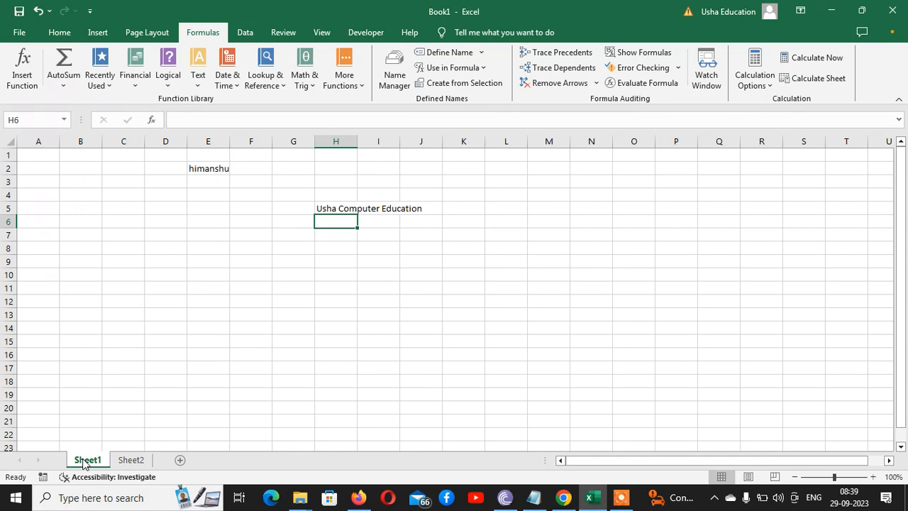
left_click_drag(183, 168, 419, 237)
key("Delete")
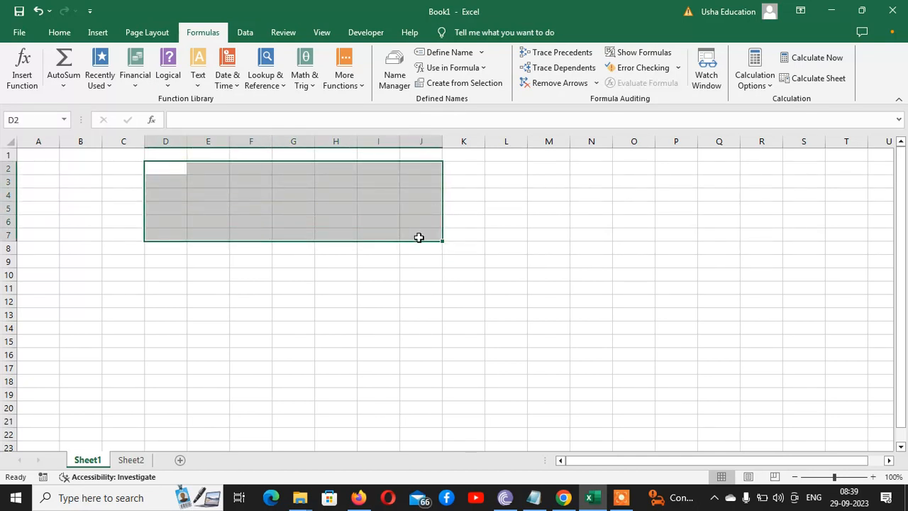
Step: Define the name myrange for the cell range G9:N13 on Sheet1
left_click_drag(279, 262, 605, 321)
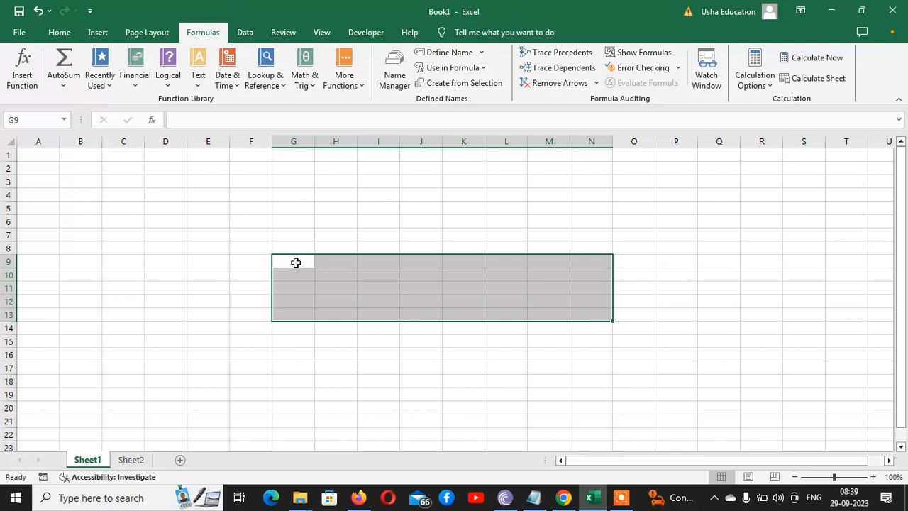
left_click(33, 121)
type("myrange")
left_click(688, 260)
Step: Check the name shown for individual cells inside G9:N13 and for the whole range when reselected
left_click(310, 300)
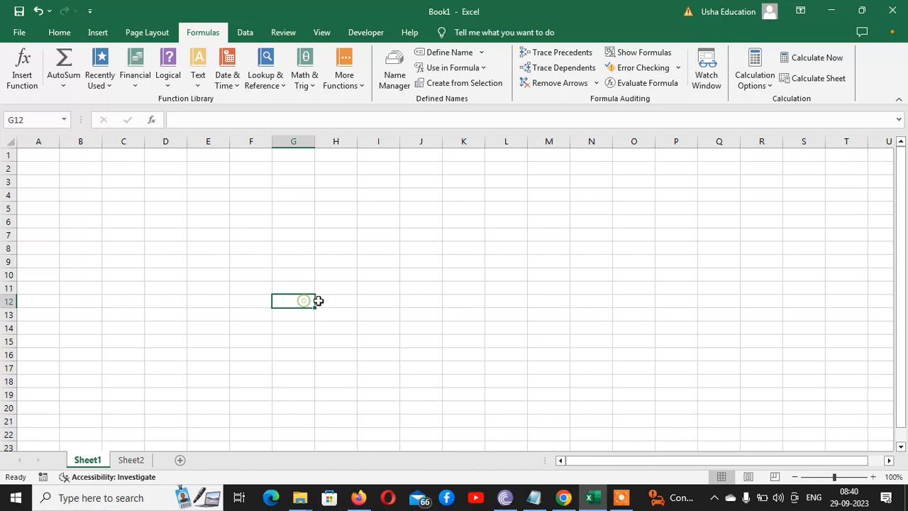
left_click(366, 292)
left_click(331, 272)
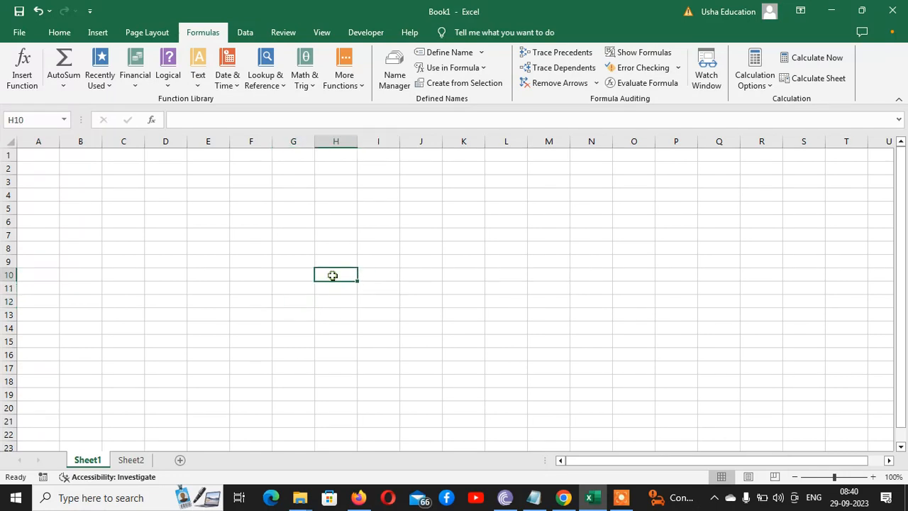
left_click(398, 284)
left_click(420, 300)
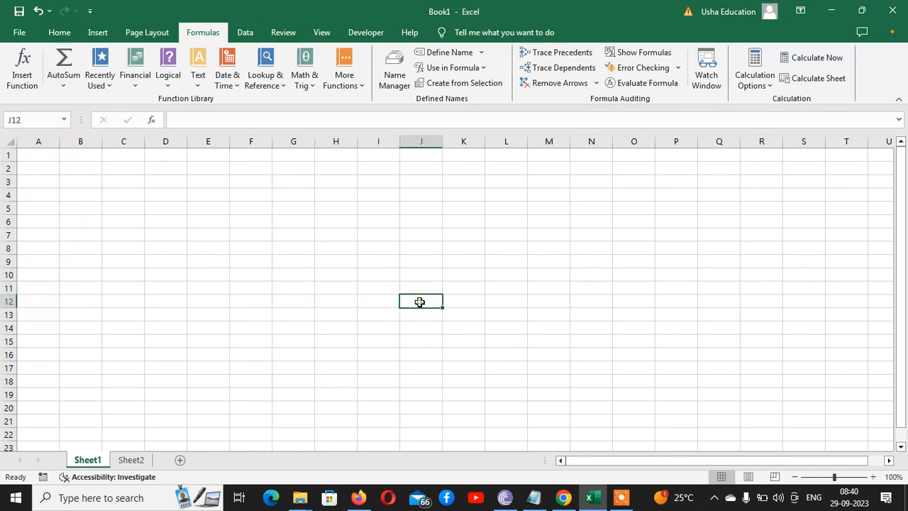
left_click(473, 314)
left_click(395, 314)
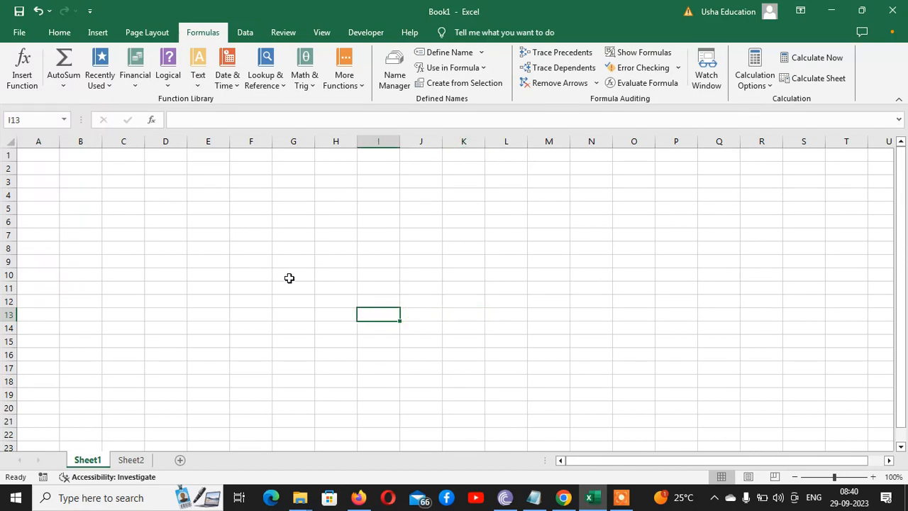
left_click_drag(307, 263, 591, 311)
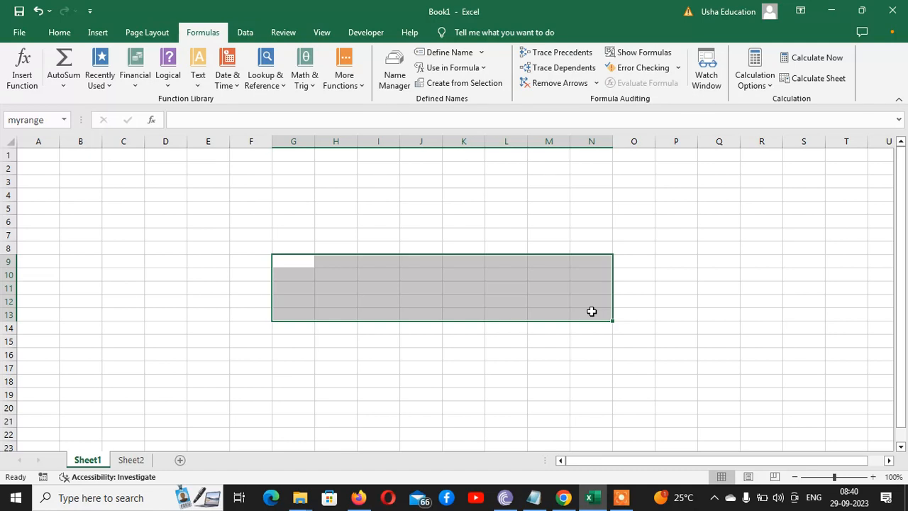
mouse_move(591, 311)
left_mouse_down()
mouse_move(428, 310)
mouse_move(322, 288)
mouse_move(319, 263)
mouse_move(298, 260)
mouse_move(298, 271)
mouse_move(426, 294)
mouse_move(537, 331)
mouse_move(555, 309)
mouse_move(585, 308)
left_mouse_up()
Step: Add a third worksheet and enter the heading Income in cell A4
left_click(127, 460)
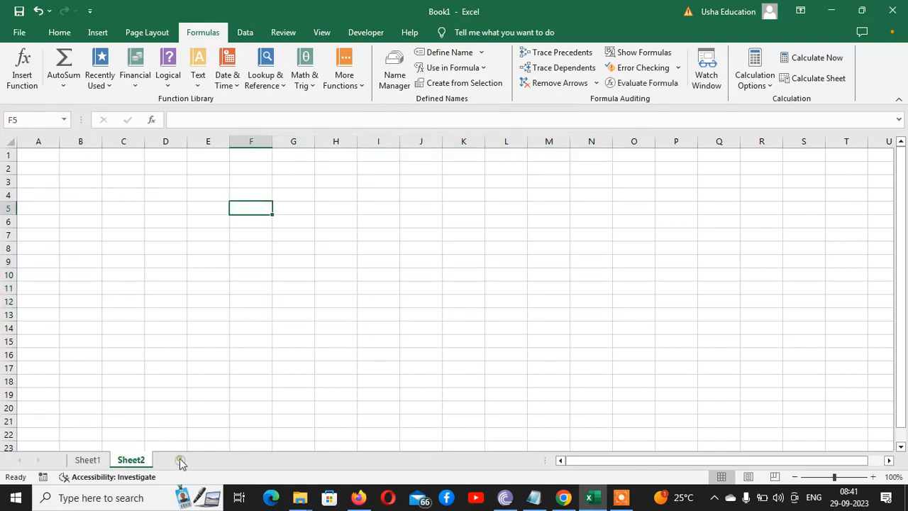
left_click(180, 460)
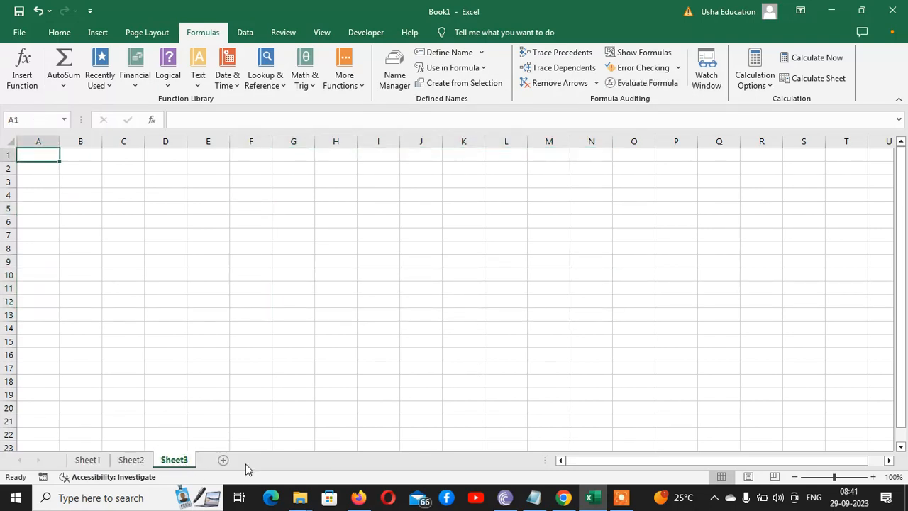
left_click(37, 197)
type("Income")
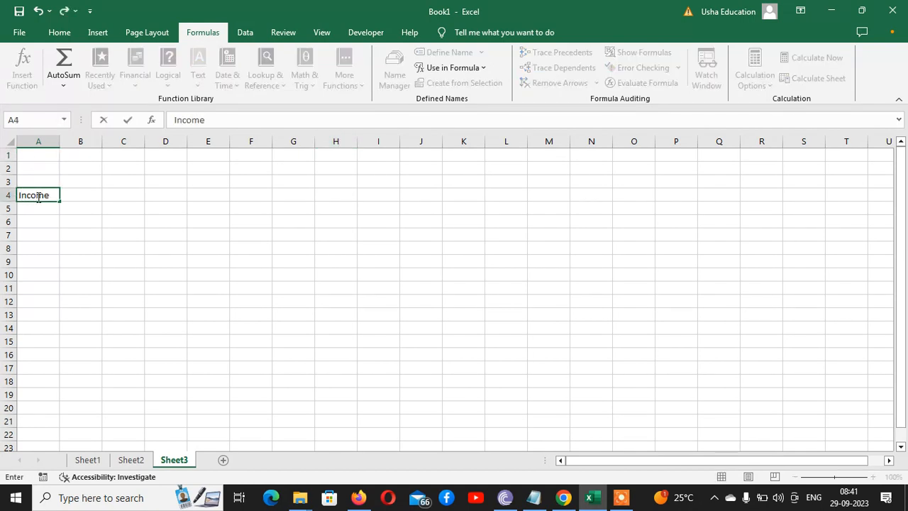
key("Tab")
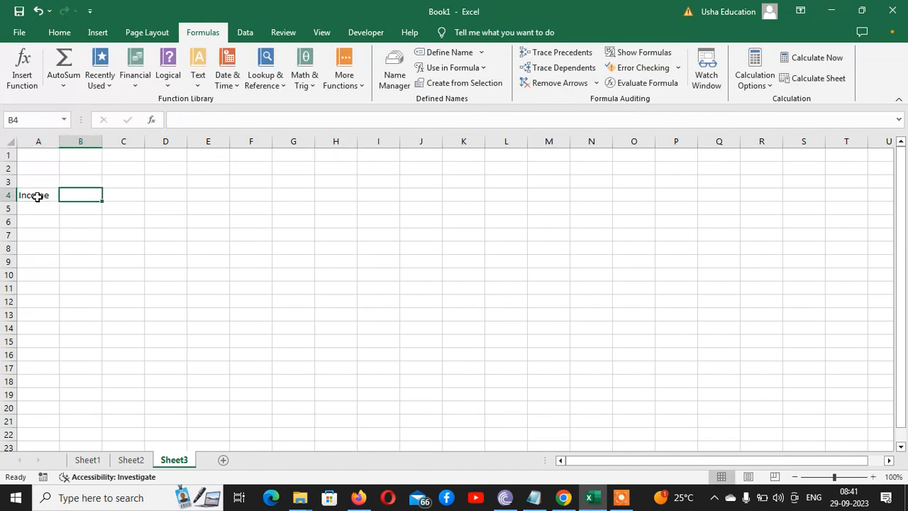
Step: Enter the column headings January in B3 and February in C3
key("Up")
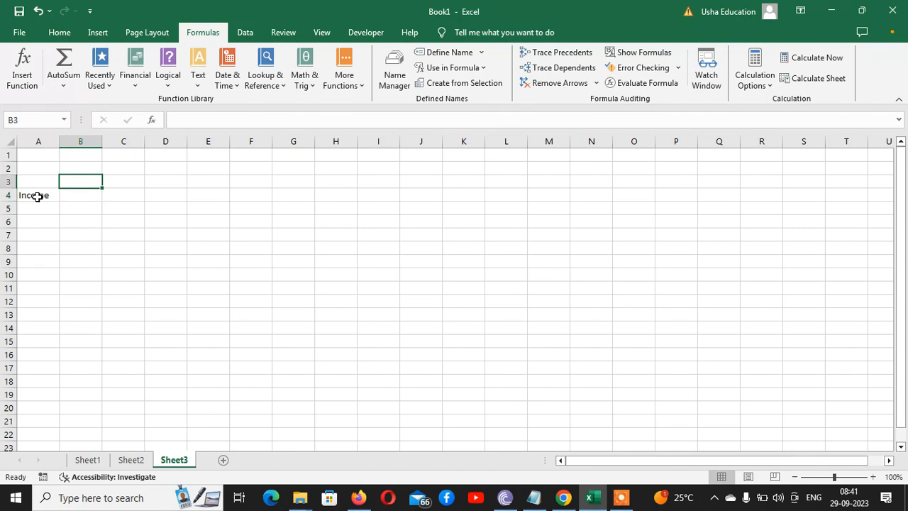
type("January")
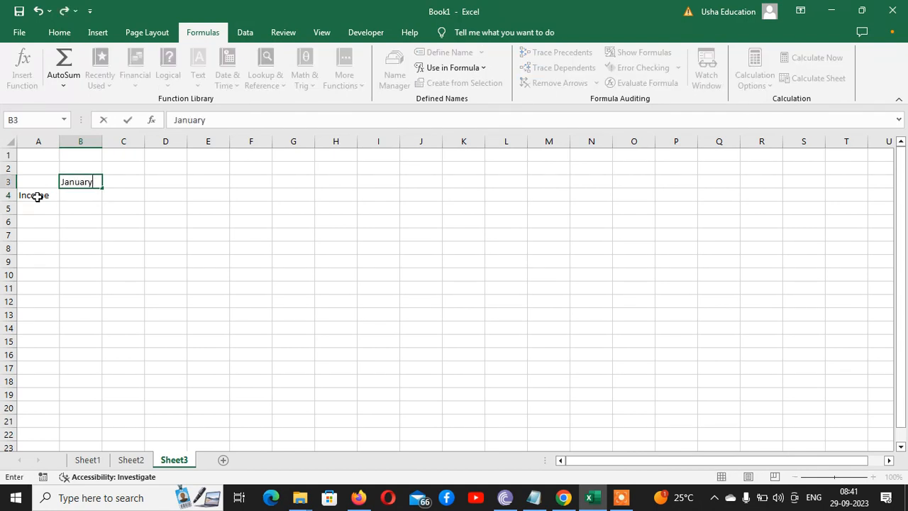
key("Tab")
type("Feb")
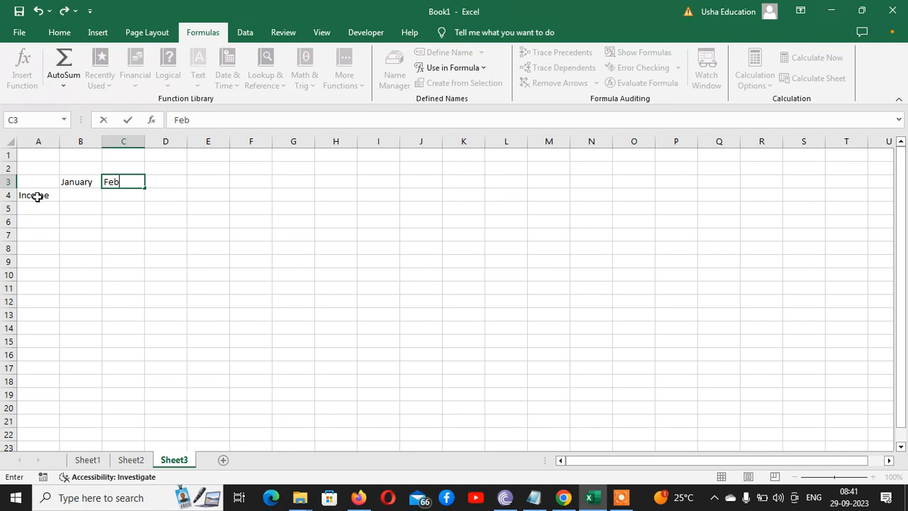
type("ruary")
key("Return")
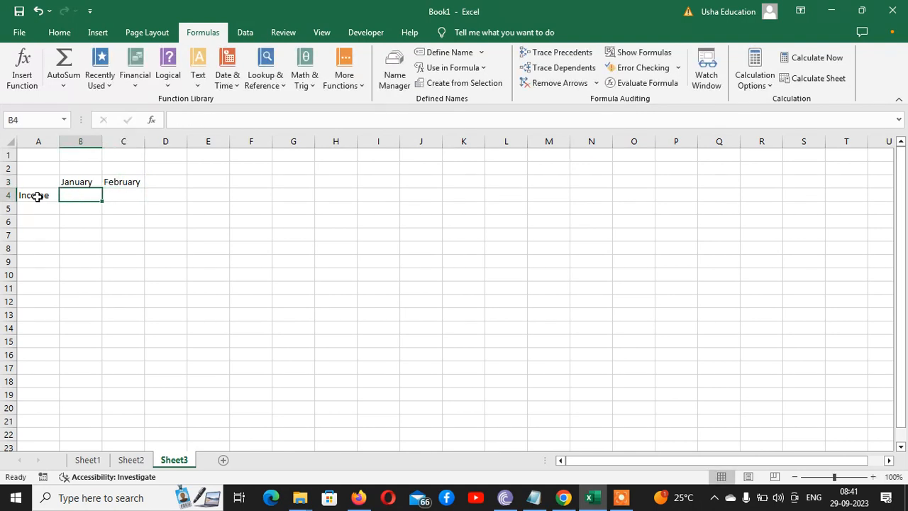
Step: Enter the row label Newspapers in cell A5, below the Income heading
key("Return")
key("Left")
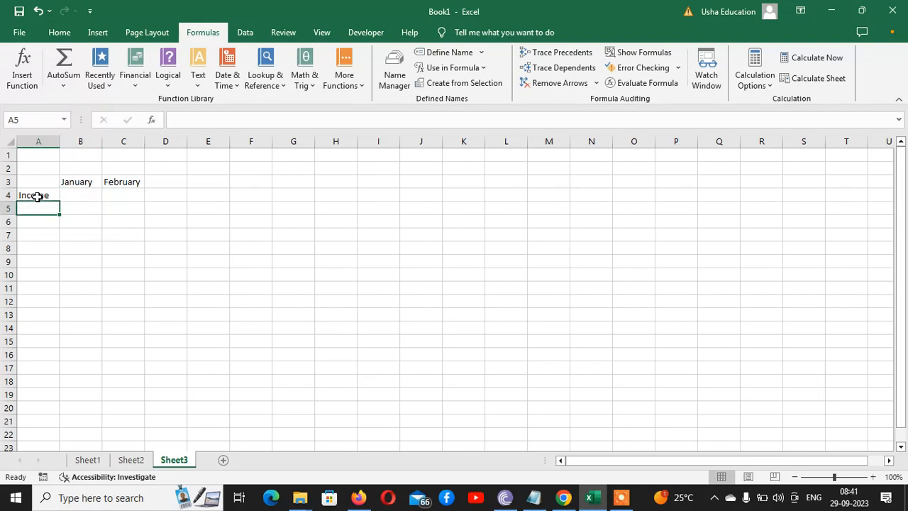
type("Newspapers")
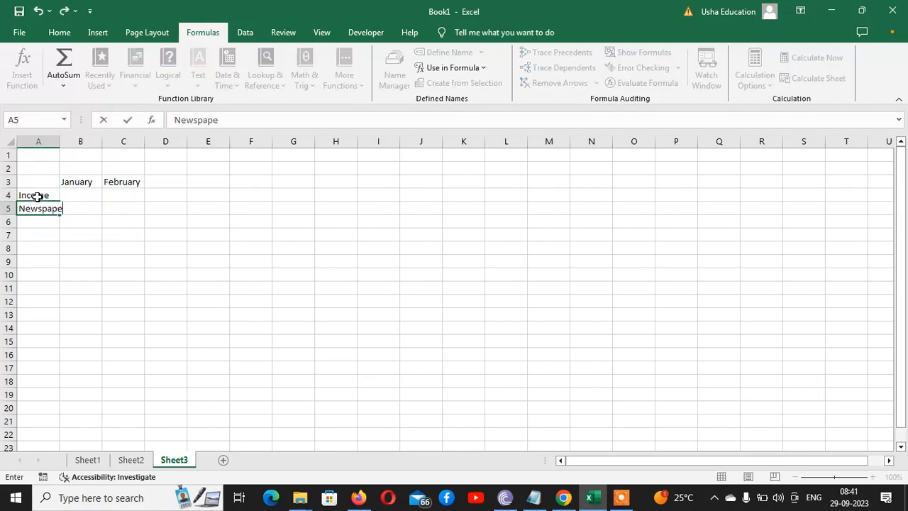
key("Return")
Step: Make the Income, January and February headings bold and widen column A to roughly twice its width
key("Up")
key("Up")
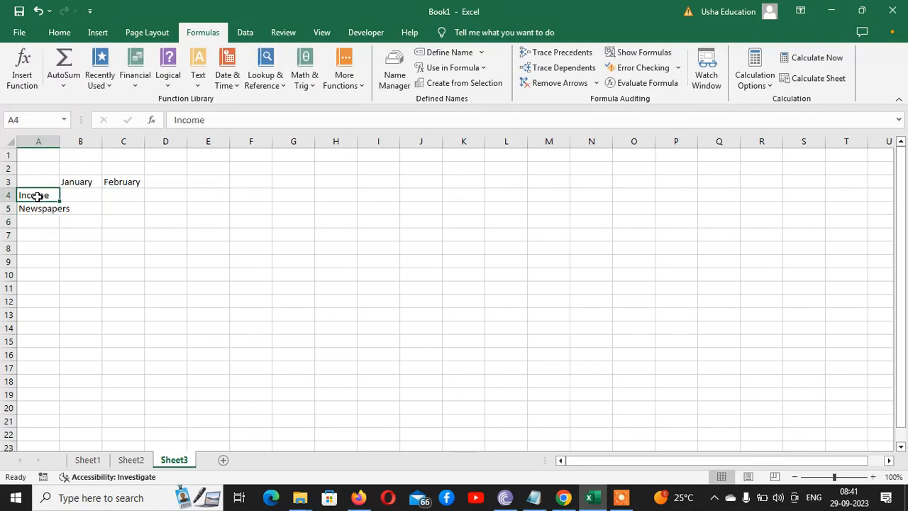
key("ctrl+b")
left_click_drag(76, 182, 132, 182)
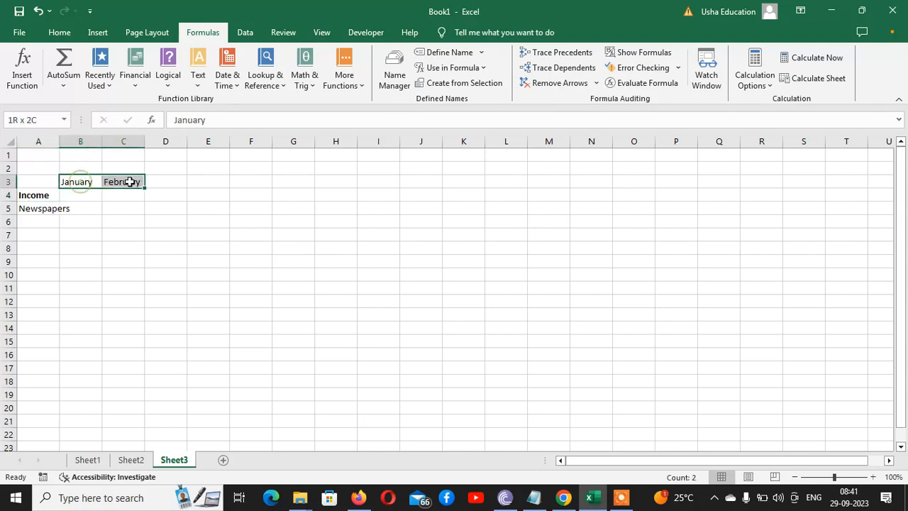
key("ctrl+b")
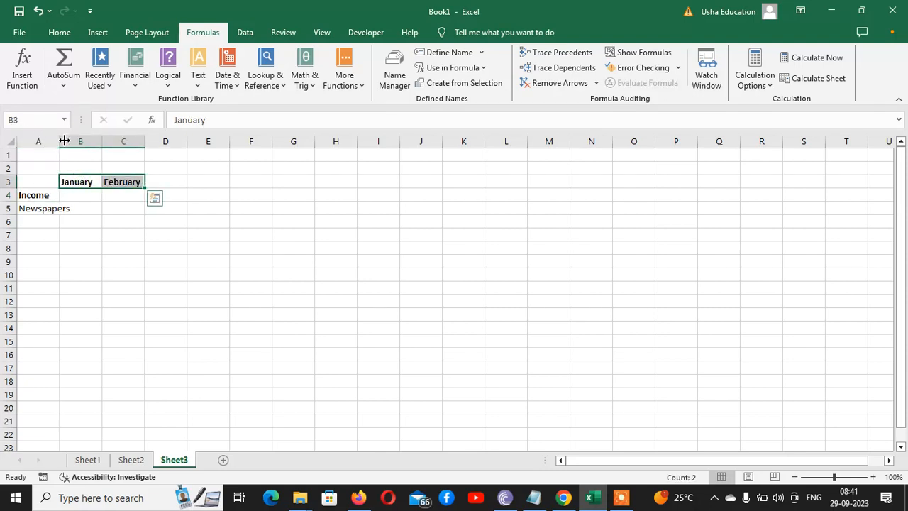
left_click_drag(61, 140, 108, 142)
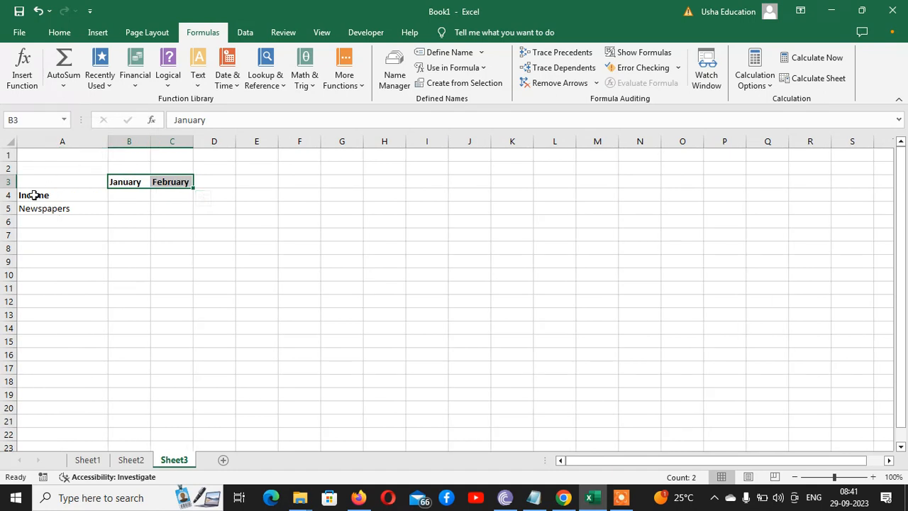
Step: Enter the row labels Magazines in A6 and Total income in A8
left_click(51, 222)
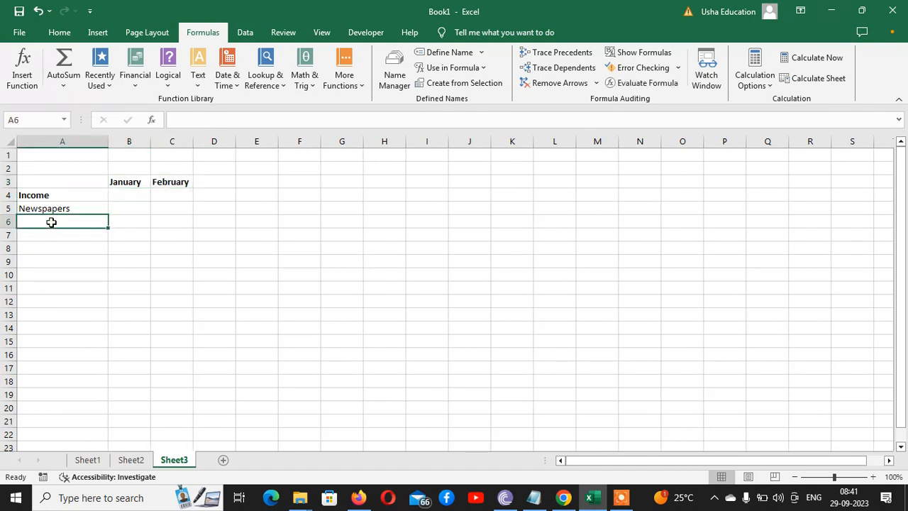
type("Magazine")
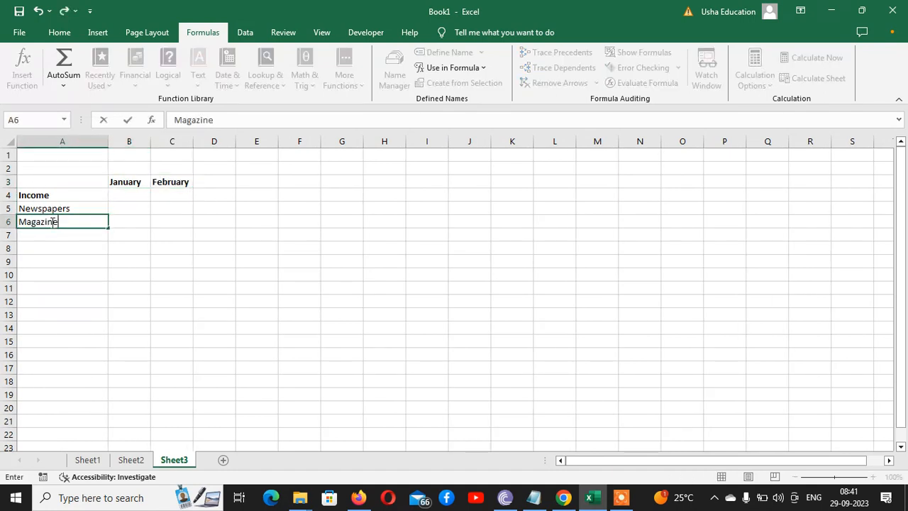
type("s")
key("Return")
key("Return")
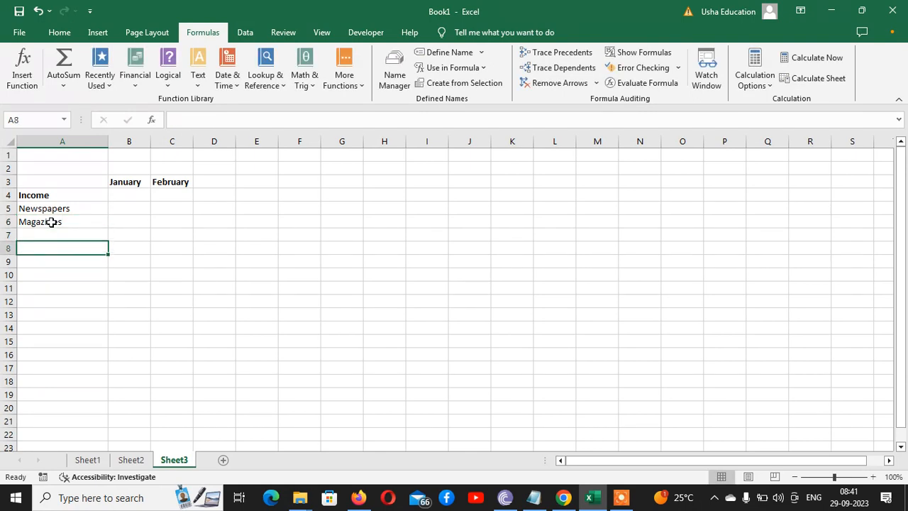
type("Total")
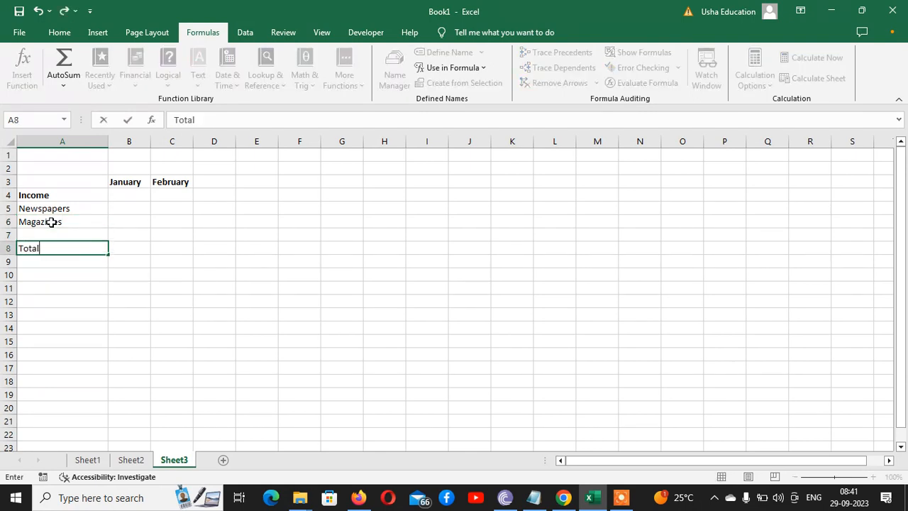
type(" income")
key("Tab")
Step: Enter the January income figures: 123 for Newspapers in B5 and 258 for Magazines in B6
key("Up")
key("Up")
key("Up")
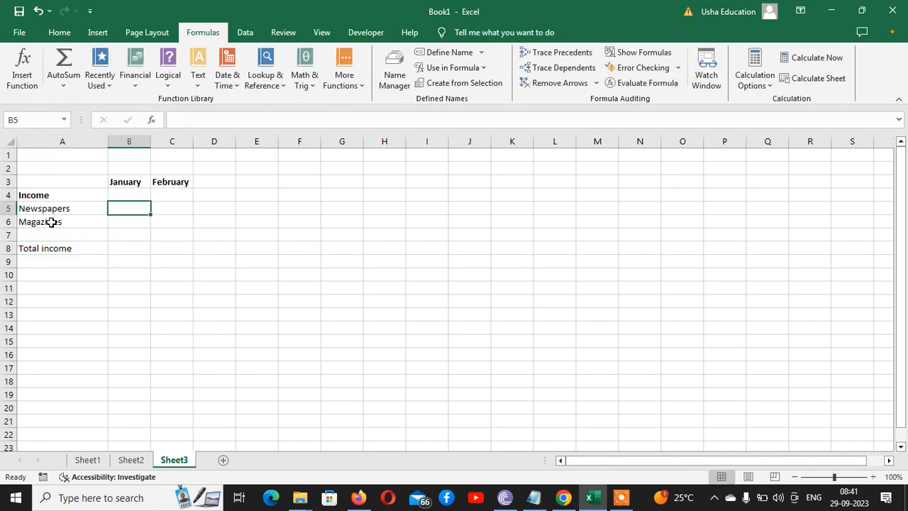
type("1234")
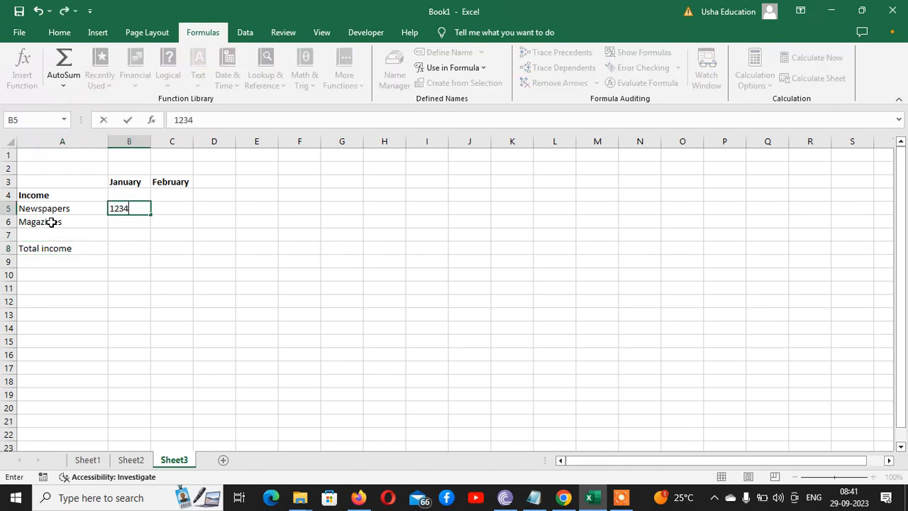
key("BackSpace")
key("Return")
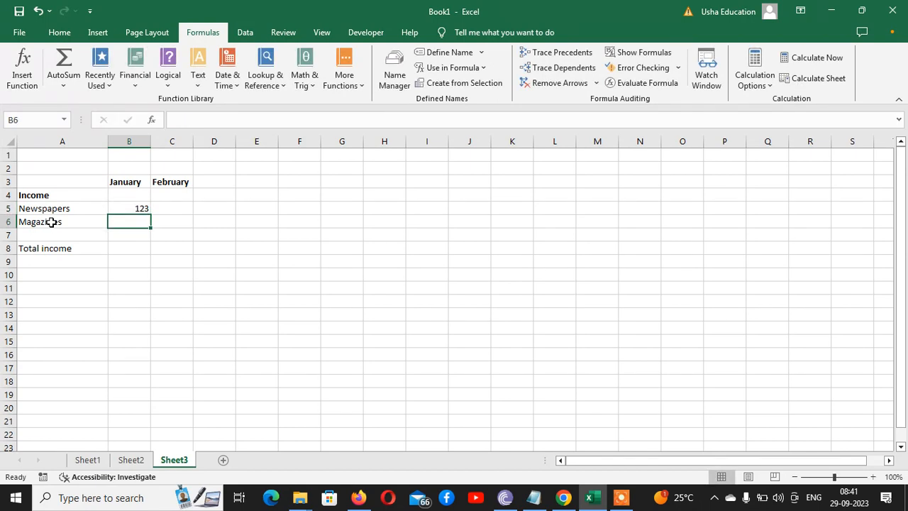
type("258")
key("Tab")
Step: Enter the February income figures: 321 for Newspapers in C5 and 258 for Magazines in C6
key("Up")
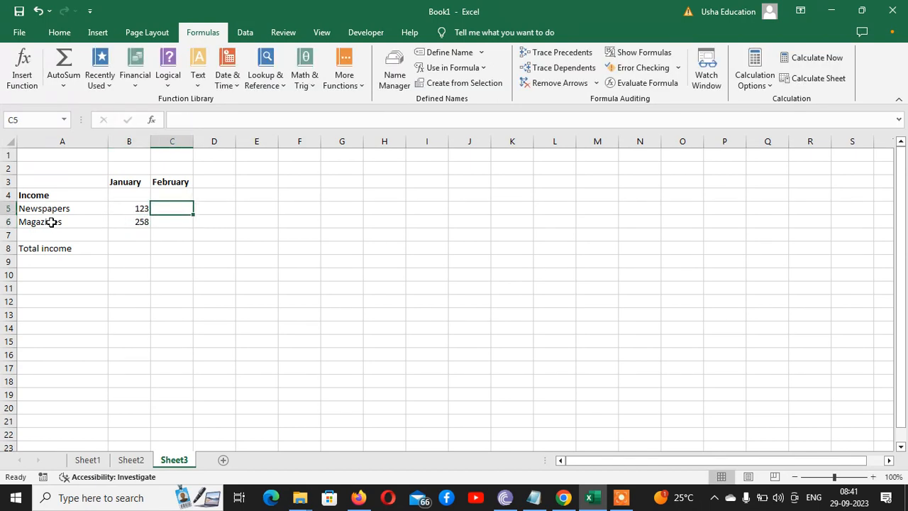
type("321")
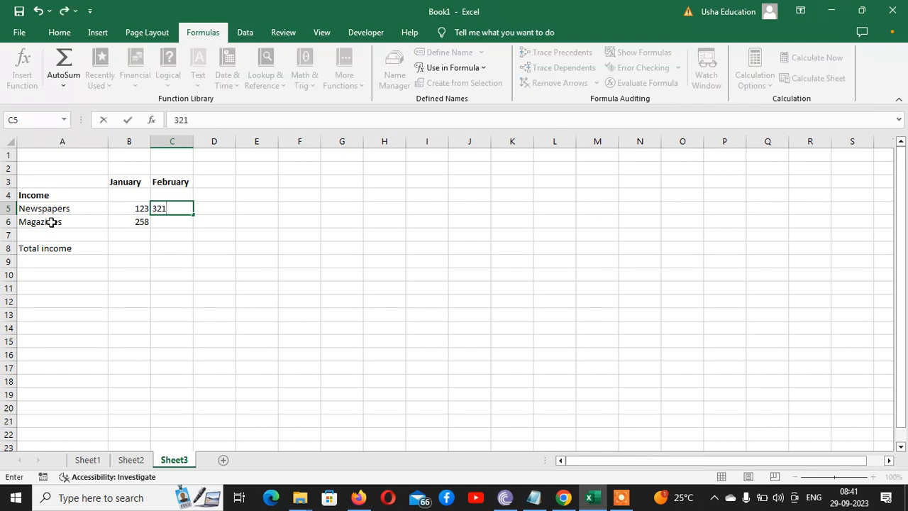
key("Return")
type("258")
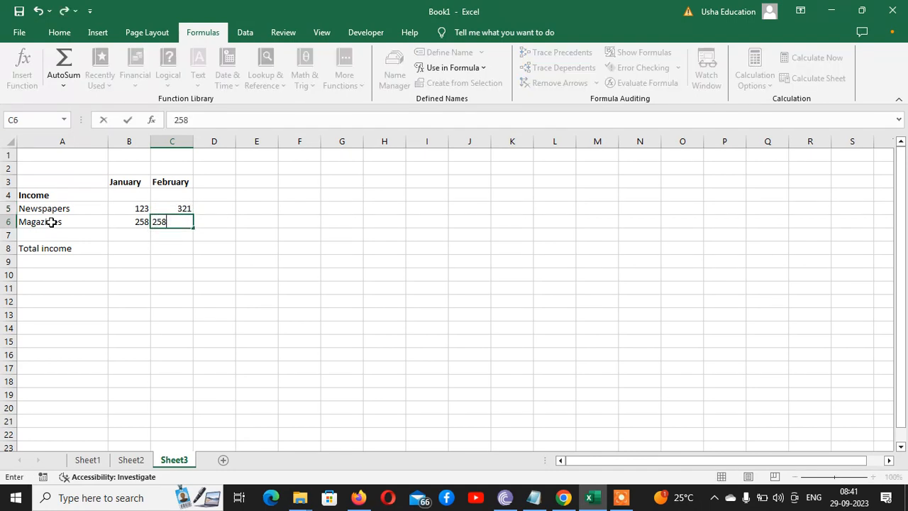
key("Return")
Step: Calculate January's total income in cell B8 with the formula =sum(B5:B6)
key("Down")
key("Left")
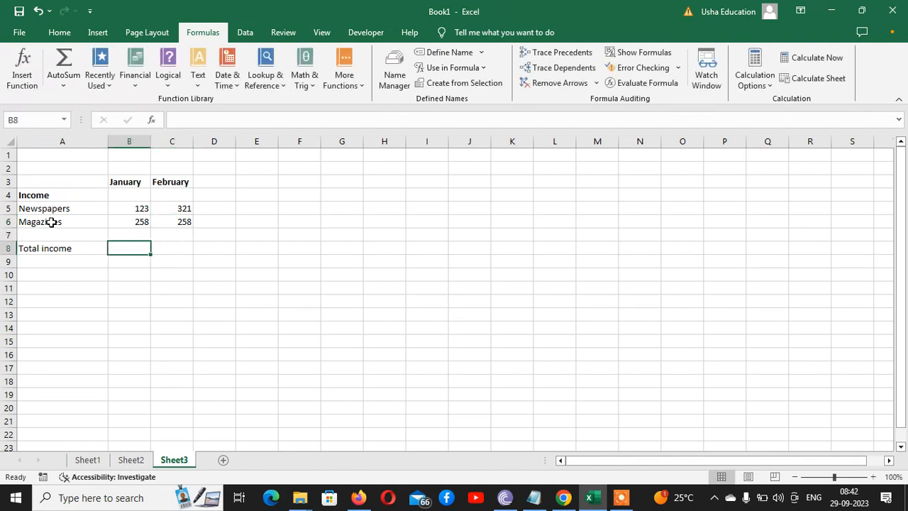
type("=")
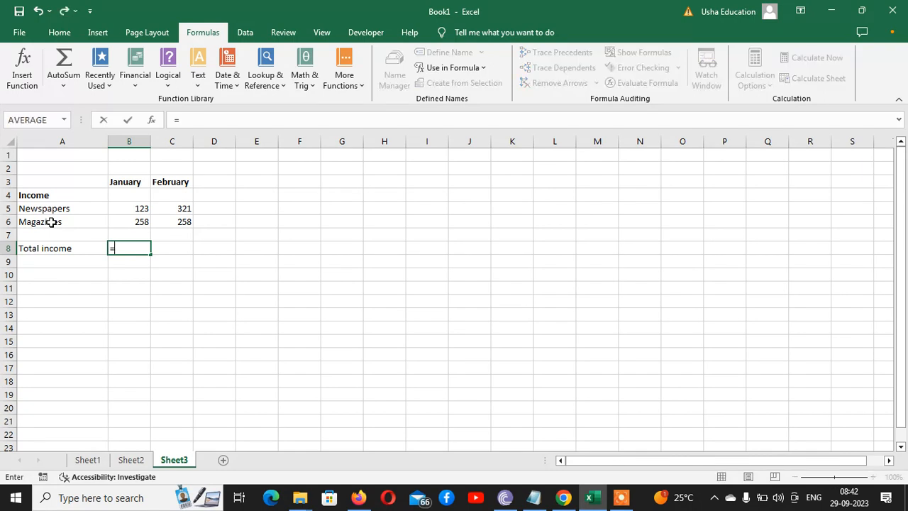
type("sum(")
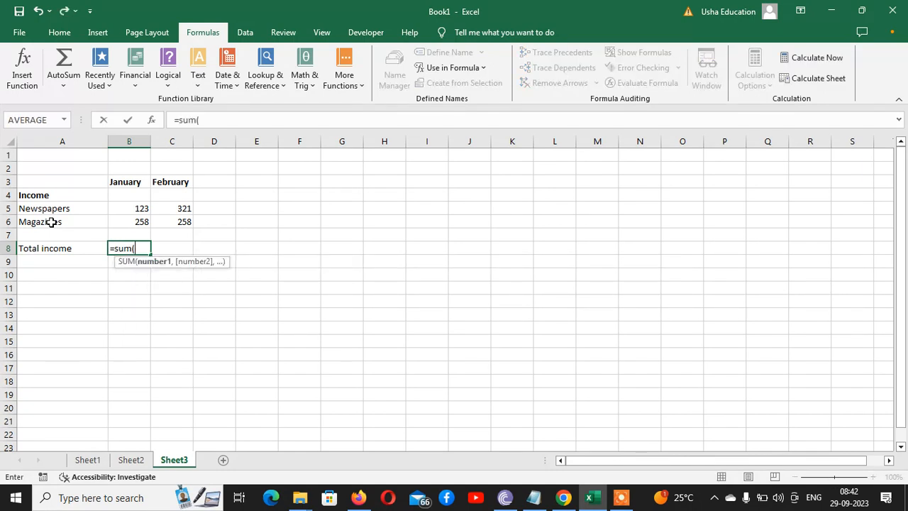
left_click_drag(129, 211, 130, 221)
type(")")
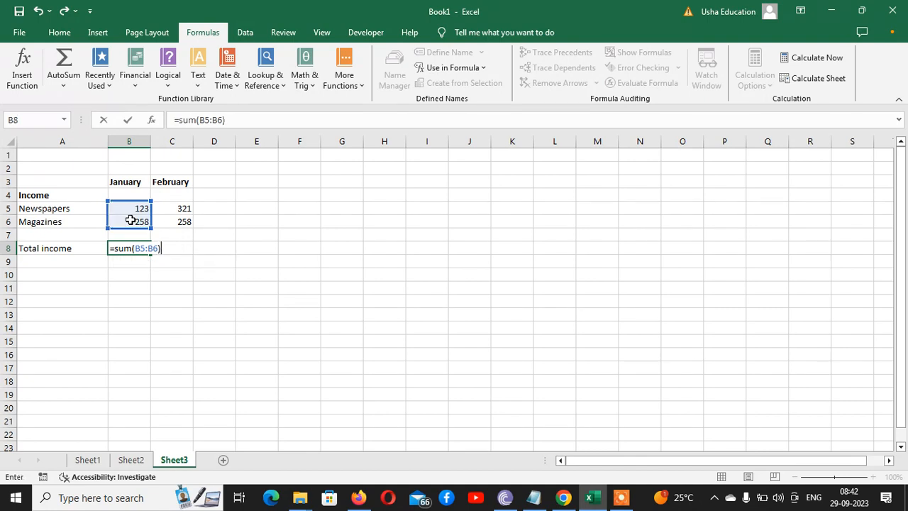
key("Return")
Step: Calculate February's total income in cell C8 with the formula =sum(C5:C6)
key("Right")
key("Up")
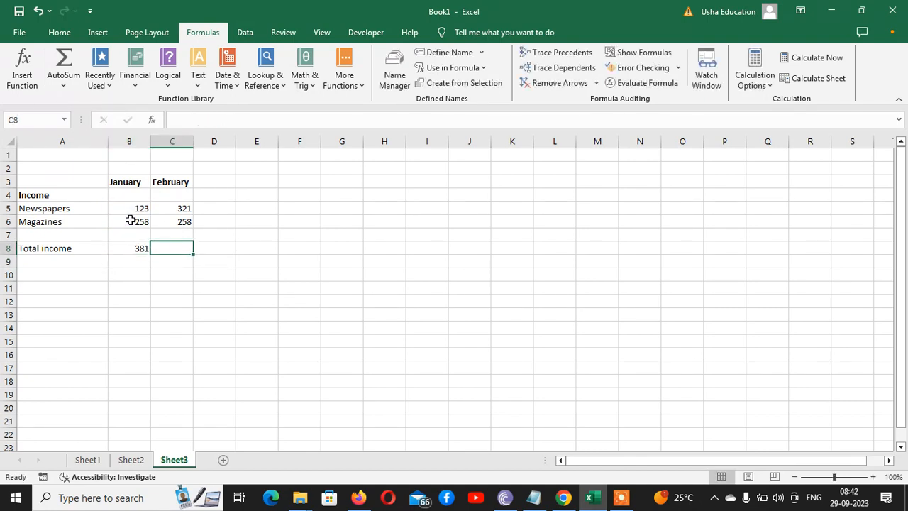
type("=su")
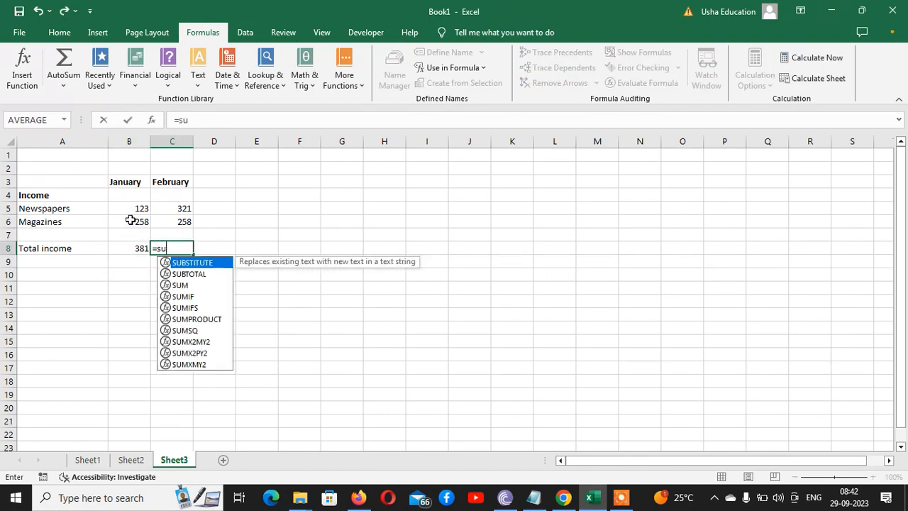
type("m)")
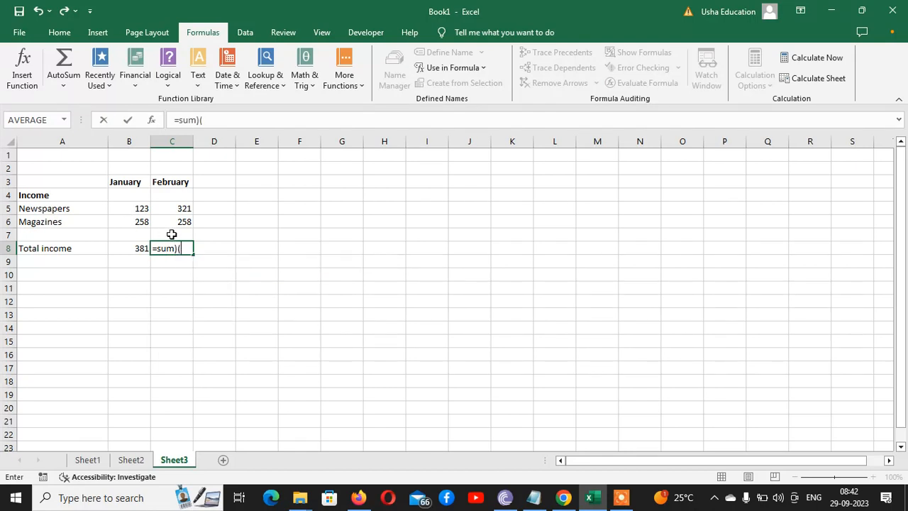
key("BackSpace")
type("(")
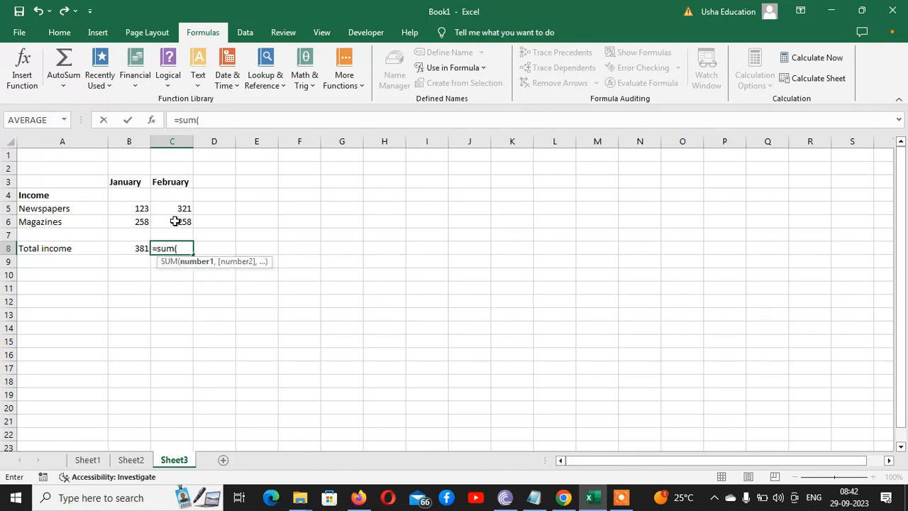
left_click(176, 210)
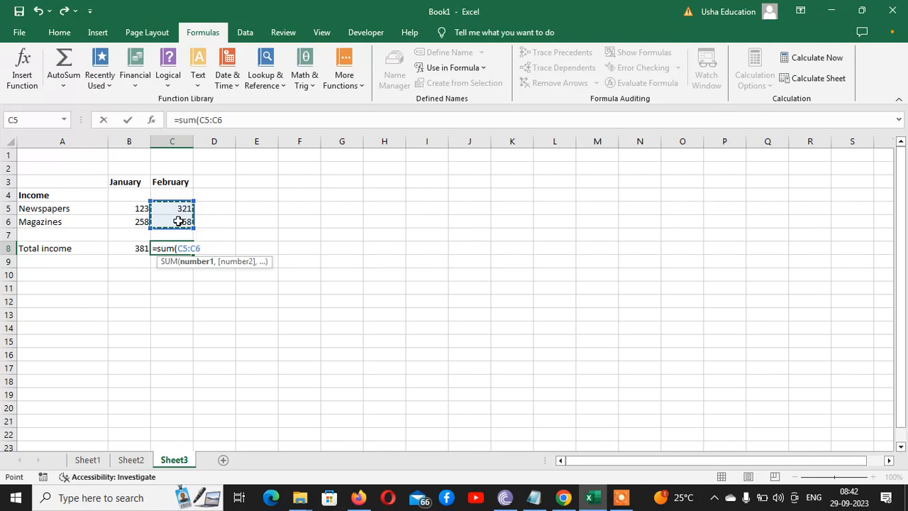
type(")")
key("Return")
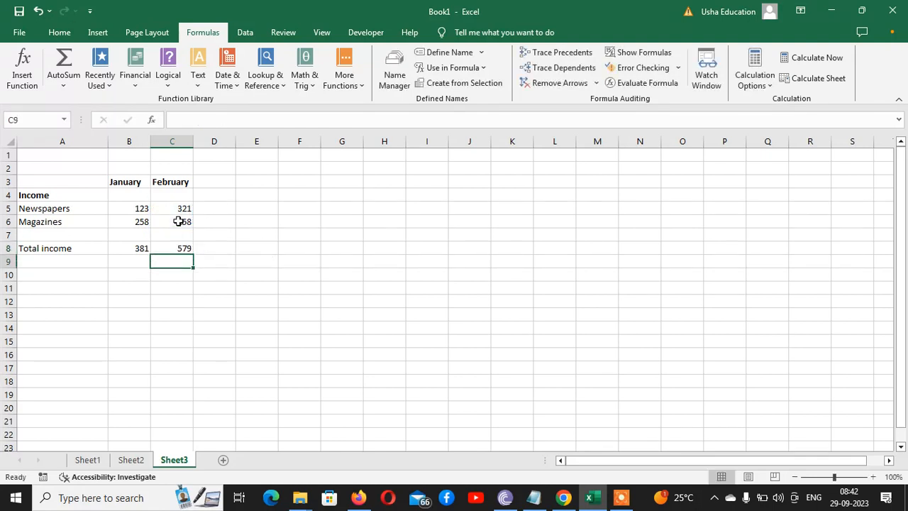
Step: Enter the section heading Expenditure in cell A11, below the income table
key("Left")
key("Left")
key("Down")
key("Down")
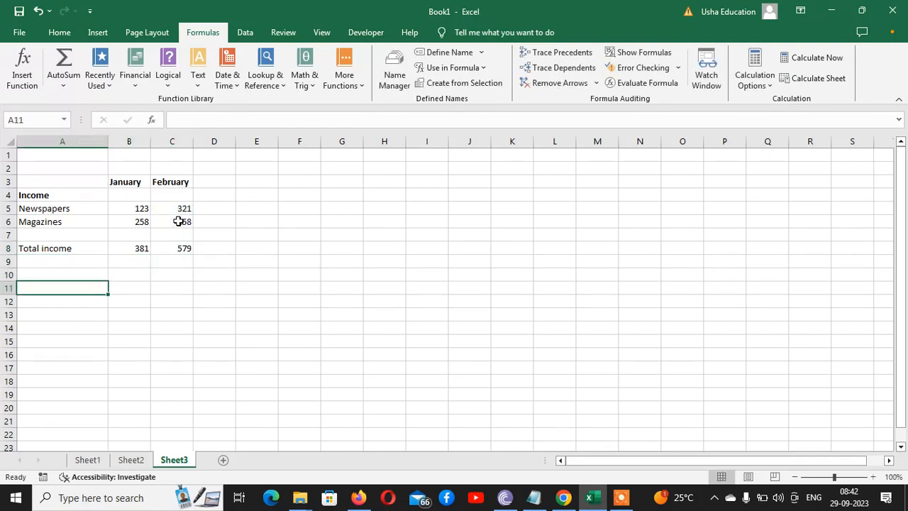
key("Up")
key("Down")
type("Ex")
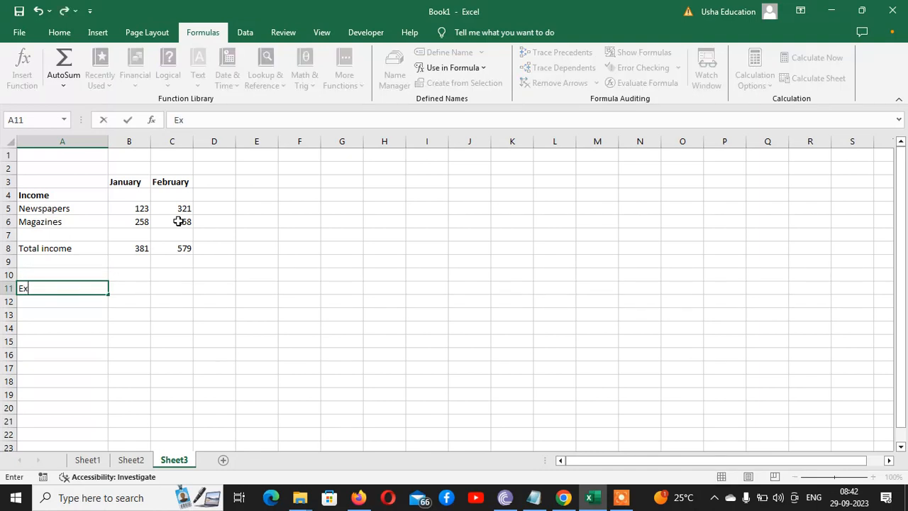
type("penditure")
key("Return")
Step: Enter the row labels Rent in A13 and Wages in A14 under the Expenditure heading
key("Down")
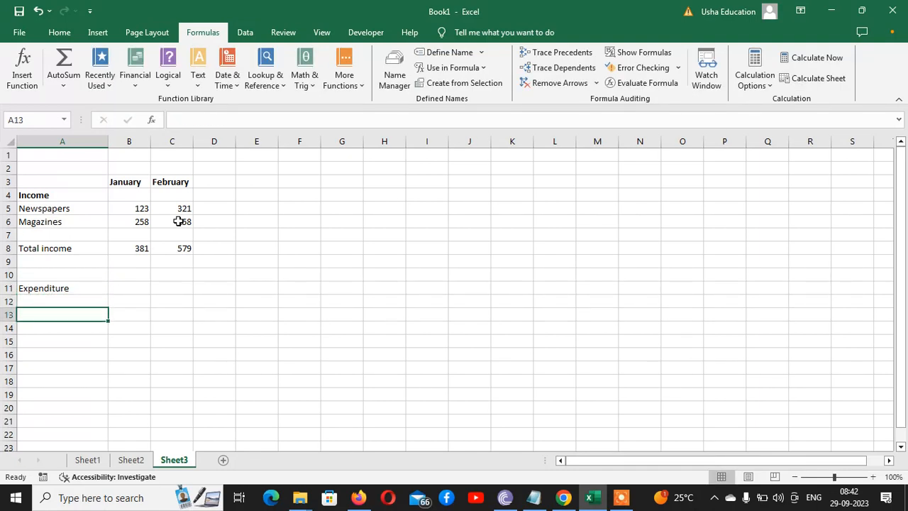
type("Rent")
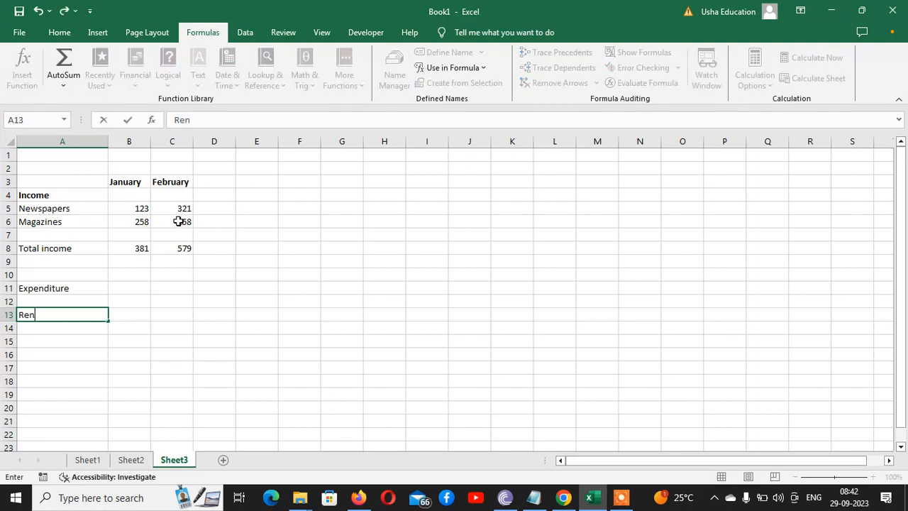
key("Return")
type("Wages")
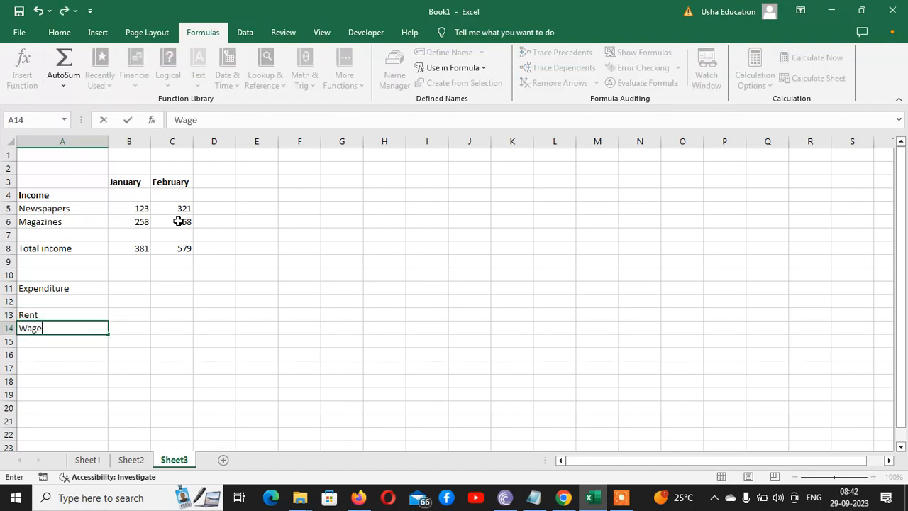
key("Return")
Step: Make the Expenditure heading in cell A11 bold
key("Up")
key("Up")
key("Up")
key("Up")
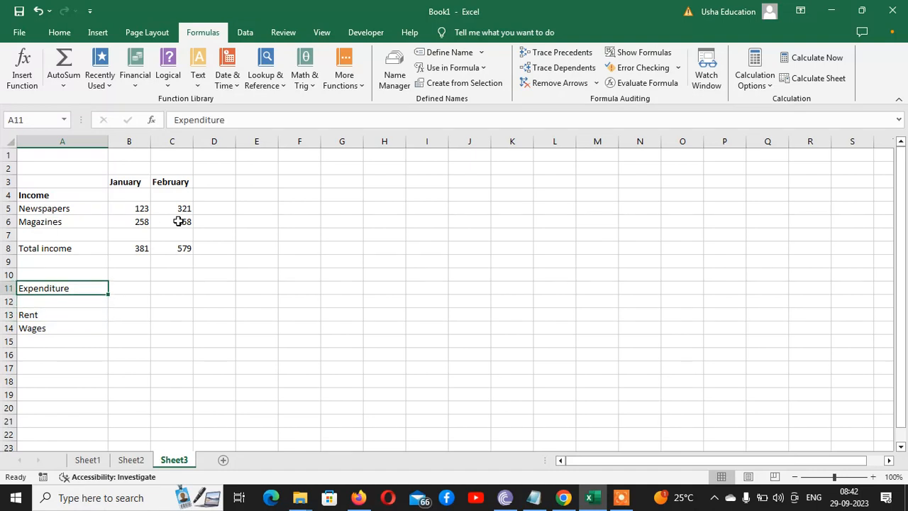
key("ctrl+b")
Step: Enter the January expenditure figures: 200 for Rent in B13 and 123 for Wages in B14
left_click(126, 313)
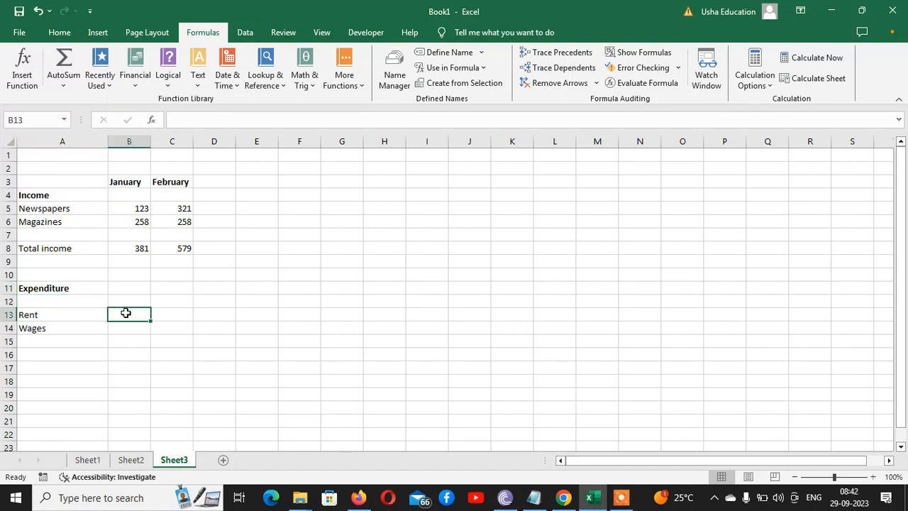
type("200")
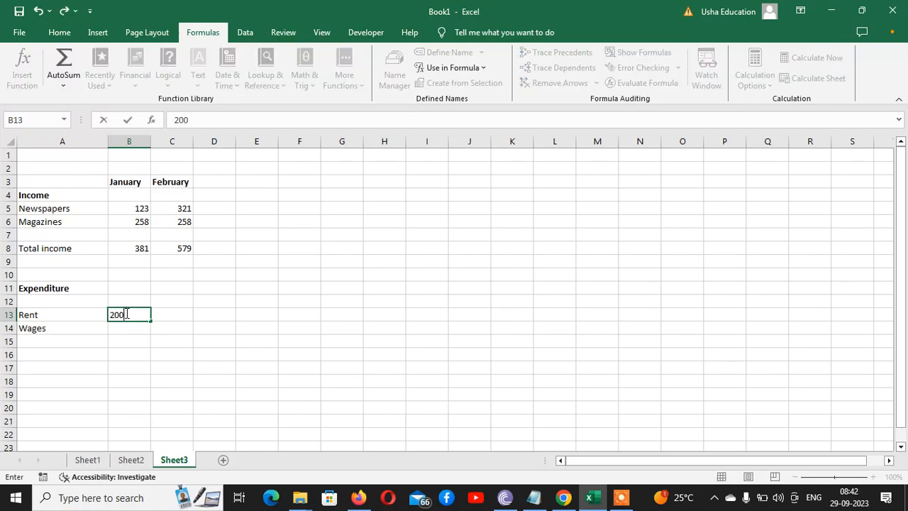
key("Return")
type("123")
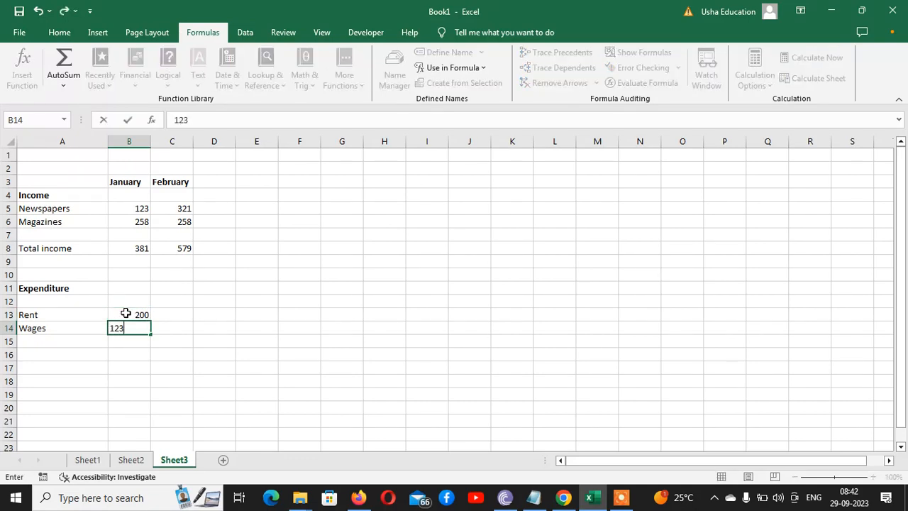
key("Return")
Step: Enter the February expenditure figures: 500 for Rent in C13 and 214 for Wages in C14
key("Up")
key("Page_Down")
key("Right")
key("Up")
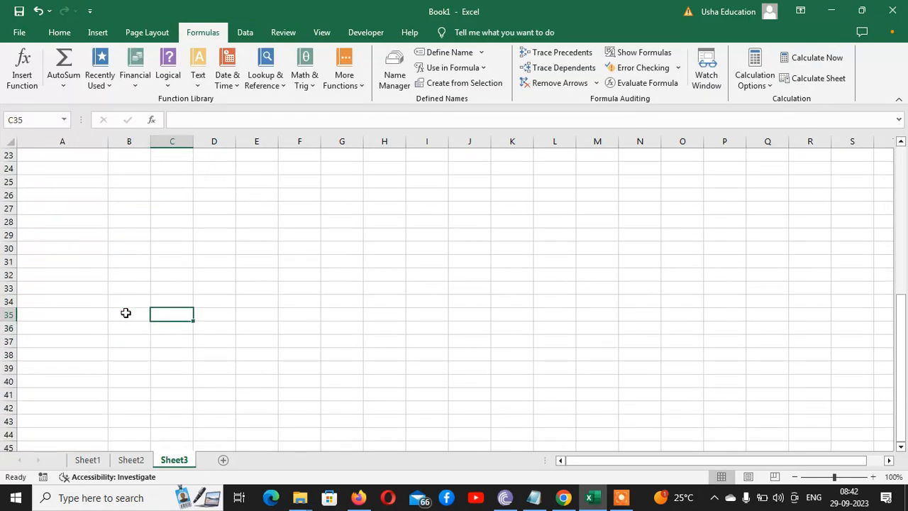
key("Up")
key("Up")
key("Up")
key("Up")
key("Up")
key("Up")
key("Up")
key("Up")
key("Up")
key("Up")
key("Up")
key("Up")
key("Up")
key("Up")
key("Up")
key("Up")
key("Up")
key("Up")
key("Up")
key("Up")
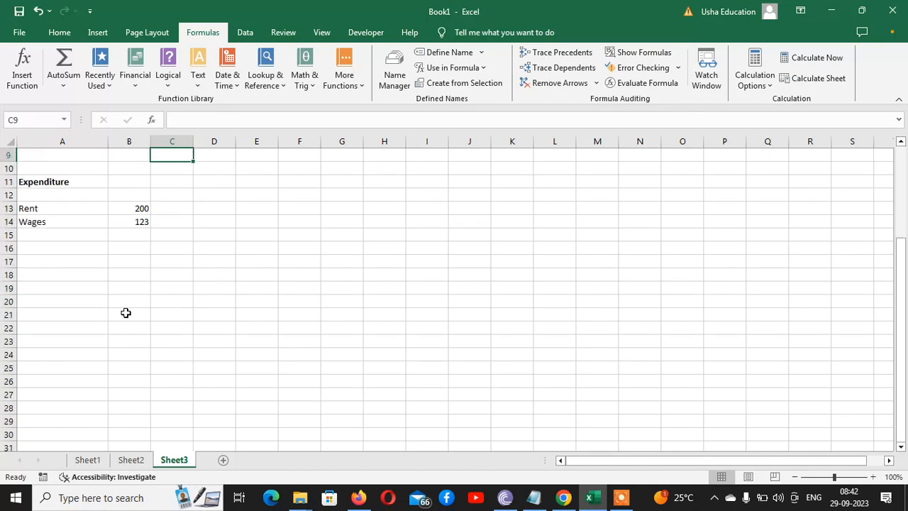
key("Down")
key("Down")
key("Down")
key("Down")
key("Down")
key("Down")
key("Down")
key("Down")
key("Down")
key("Down")
key("Down")
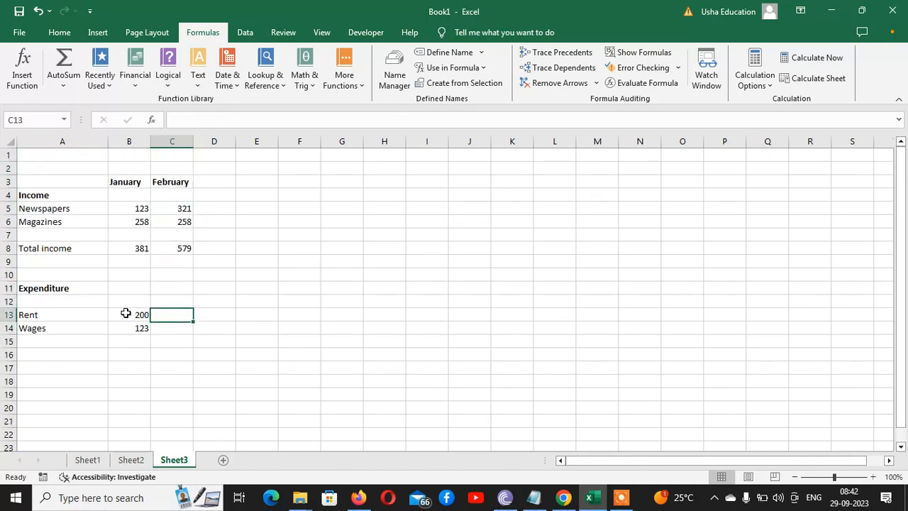
type("500")
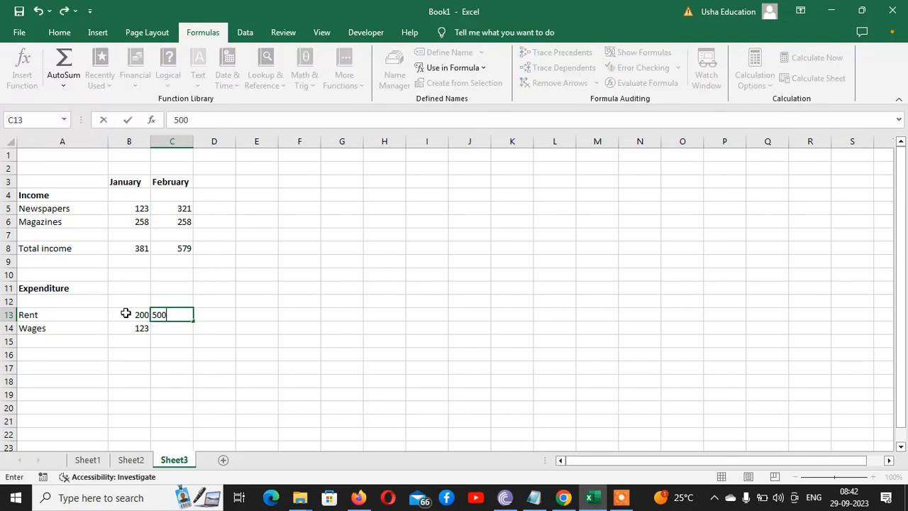
key("Return")
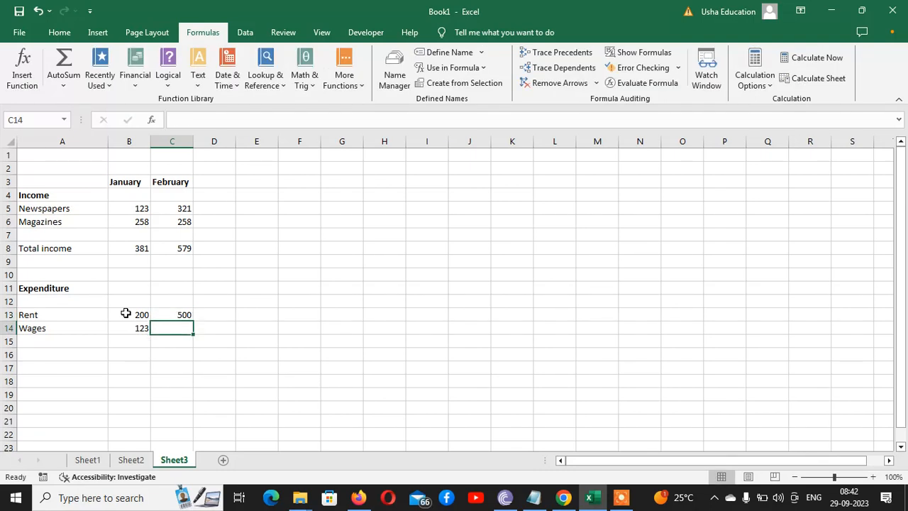
type("214")
key("Return")
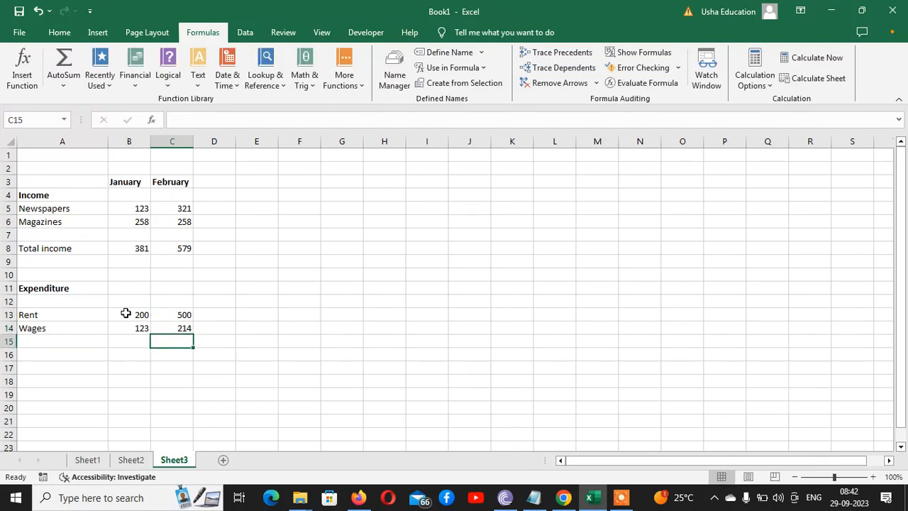
Step: Enter the row label Total in cell A17, below the expenditure rows
key("Left")
key("Left")
key("Down")
key("Down")
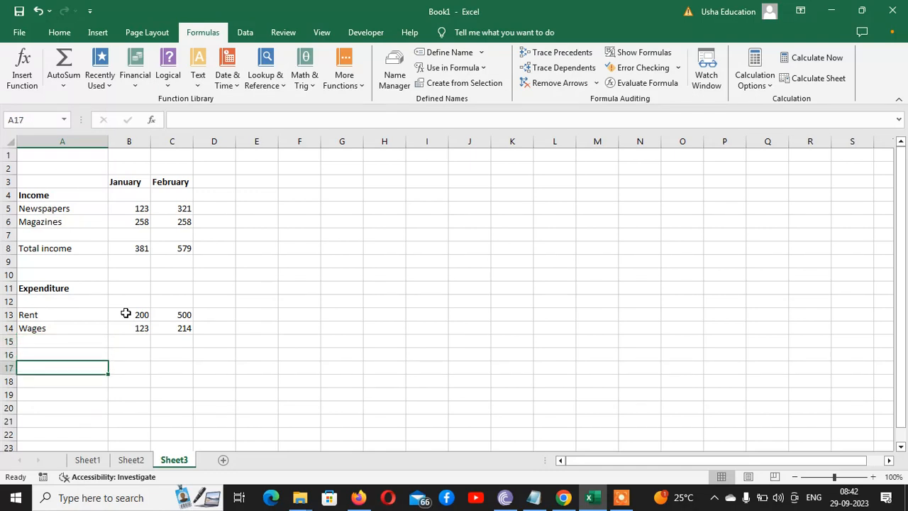
type("Total")
key("Return")
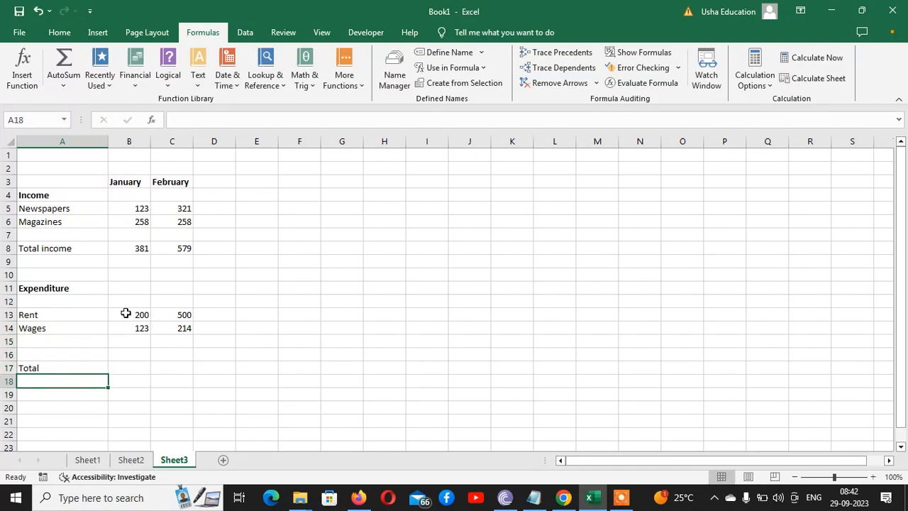
Step: Total the January expenditure in cell B17 with a SUM formula over B13:B14
key("Up")
key("Right")
type("=")
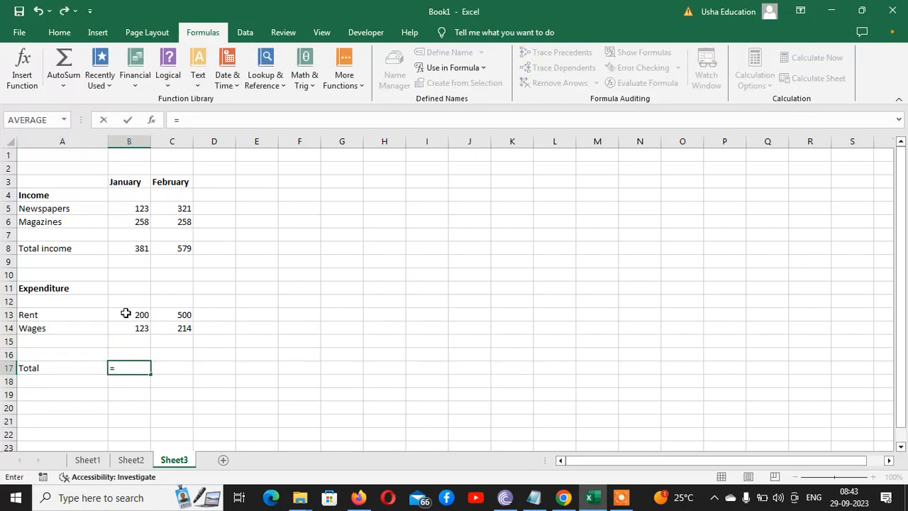
type("sum(")
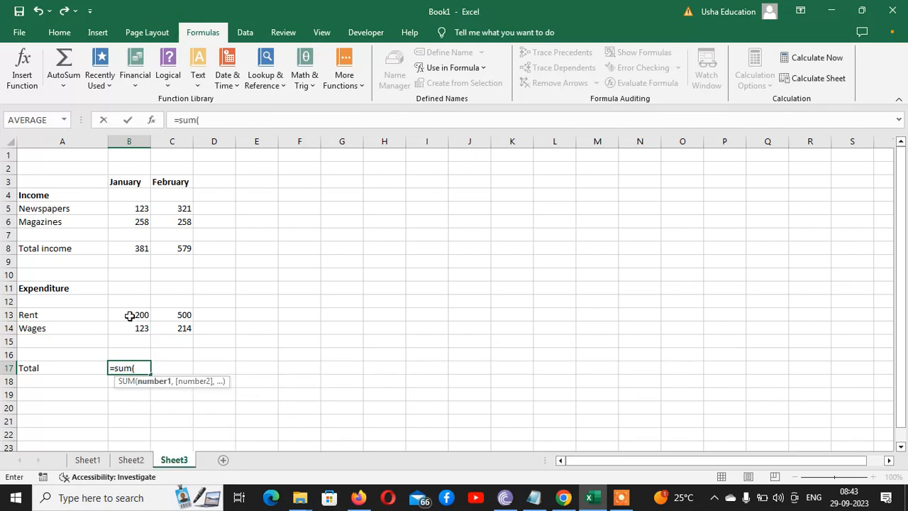
left_click_drag(126, 315, 131, 329)
type(")")
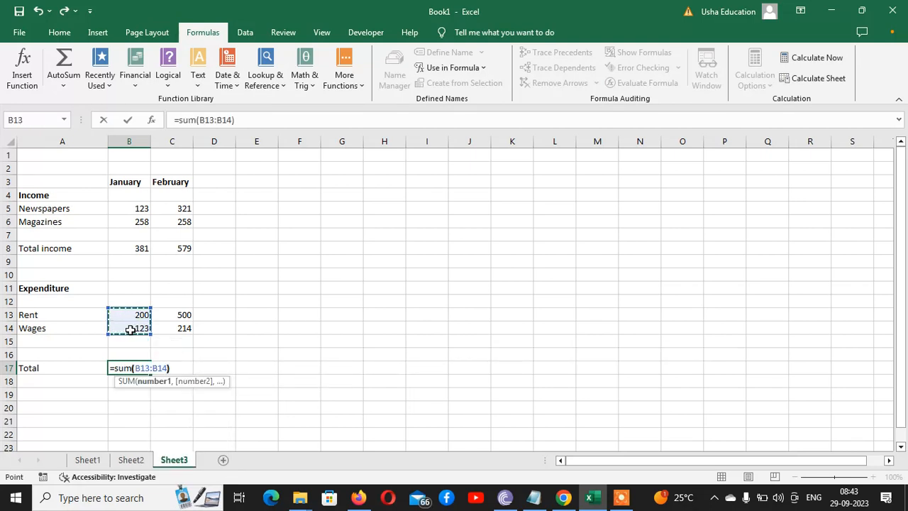
key("Return")
Step: Total the February expenditure in cell C17 with a SUM formula over C13:C14
left_click(178, 368)
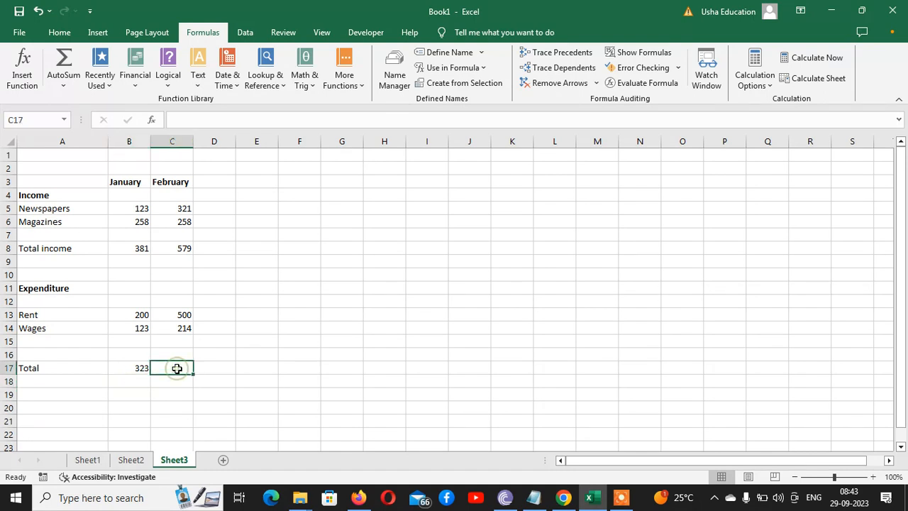
type("=sum(")
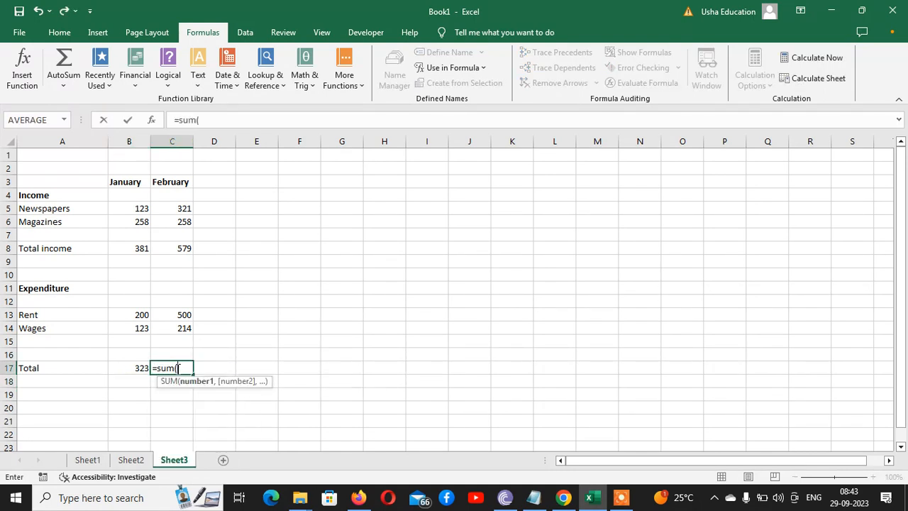
mouse_move(170, 315)
left_mouse_down()
mouse_move(174, 339)
mouse_move(177, 314)
mouse_move(173, 328)
left_mouse_up()
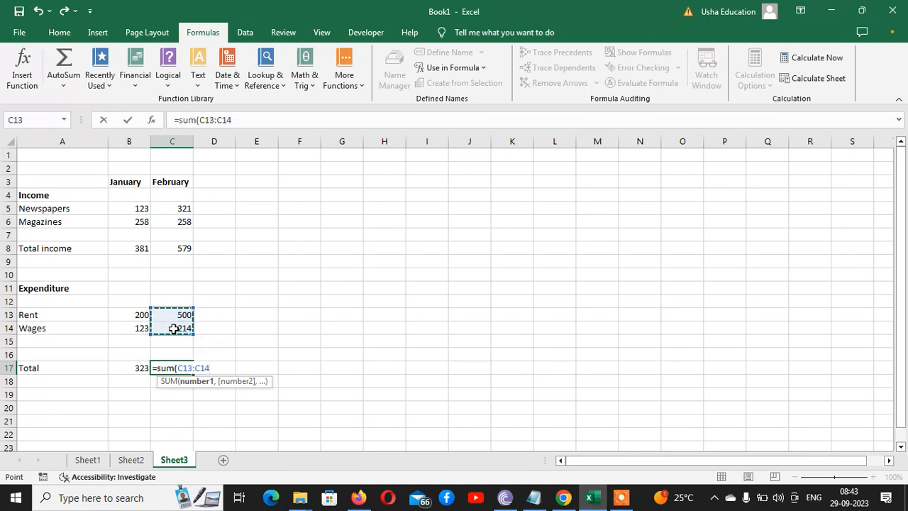
type(")")
key("Return")
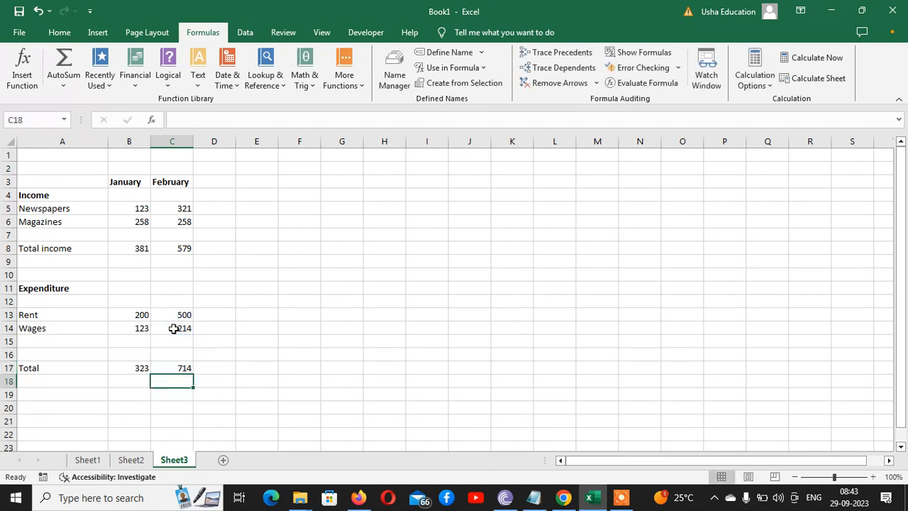
Step: Review the January and February total income formulas in B8 and C8
key("Up")
key("Up")
key("Up")
key("Up")
key("Up")
key("Up")
key("Up")
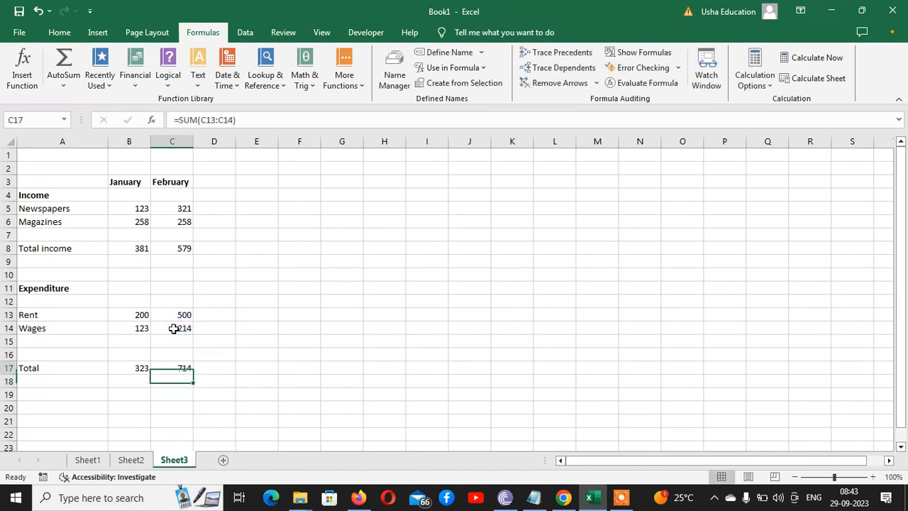
key("Up")
key("Up")
key("Up")
key("Up")
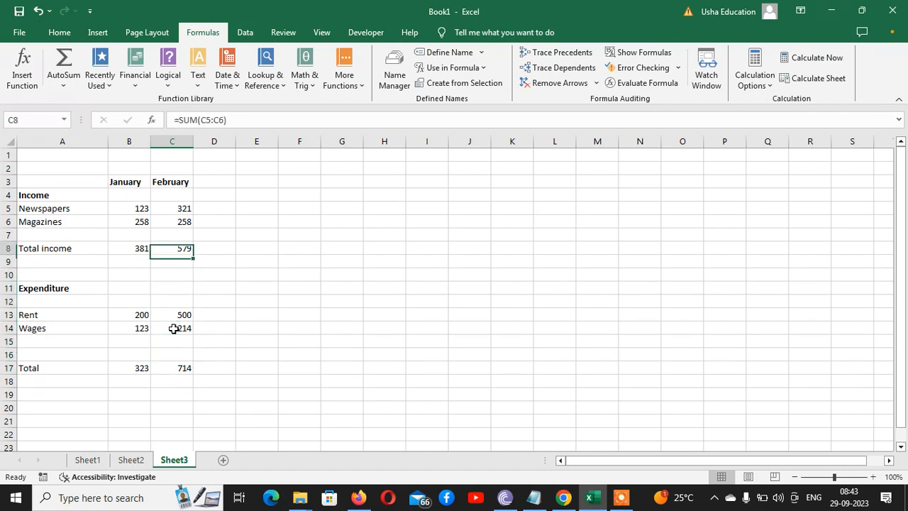
key("Down")
key("Left")
key("Left")
key("Right")
key("Right")
key("Right")
key("Left")
key("Left")
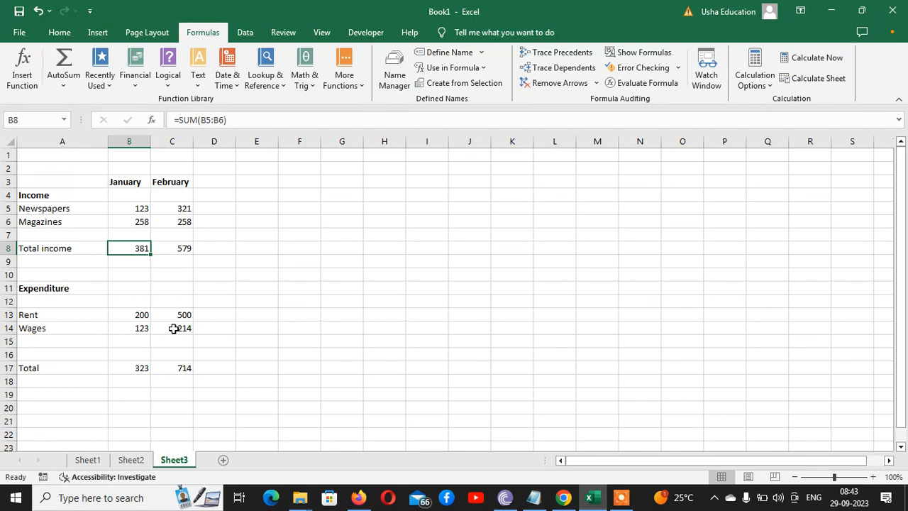
Step: Enter the row label Total Profit/Loss in cell A21, below the expenditure total
key("Down")
key("Down")
key("Down")
key("Down")
key("Down")
key("Down")
key("Down")
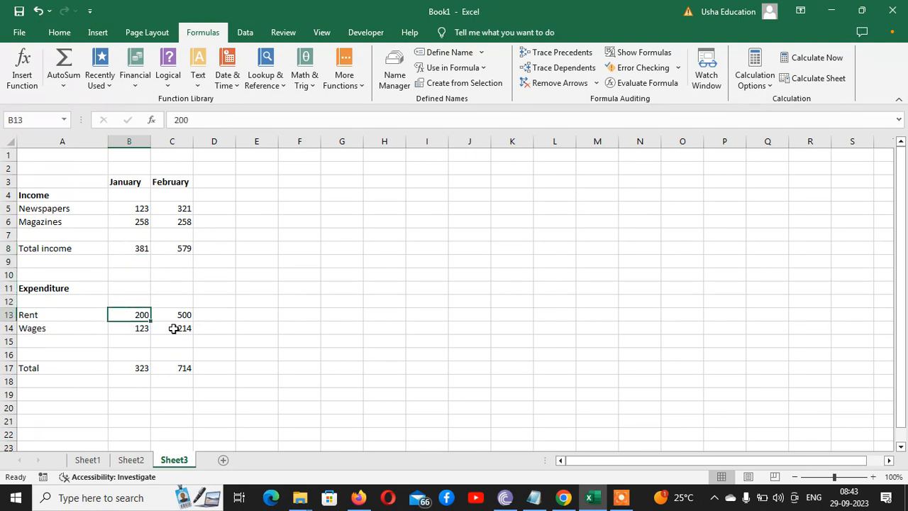
key("Down")
key("Down")
key("Down")
key("Down")
key("Down")
key("Down")
key("Left")
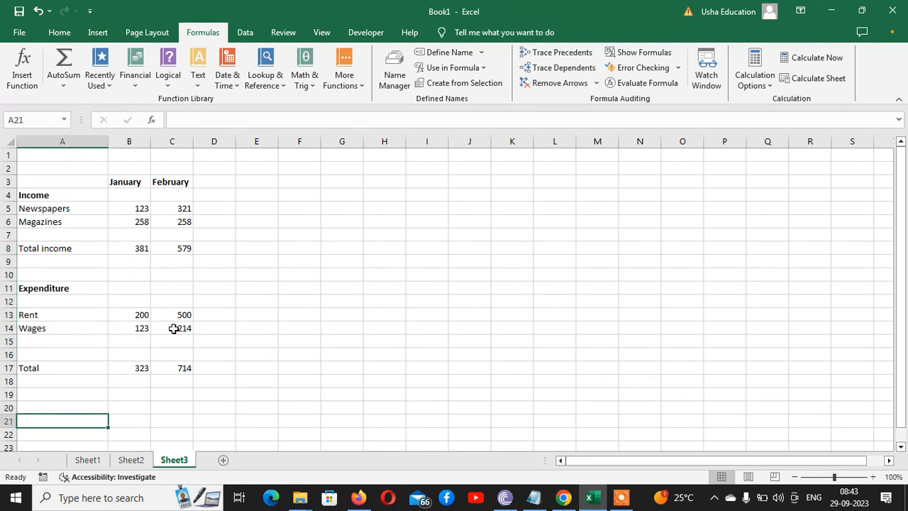
type("Total")
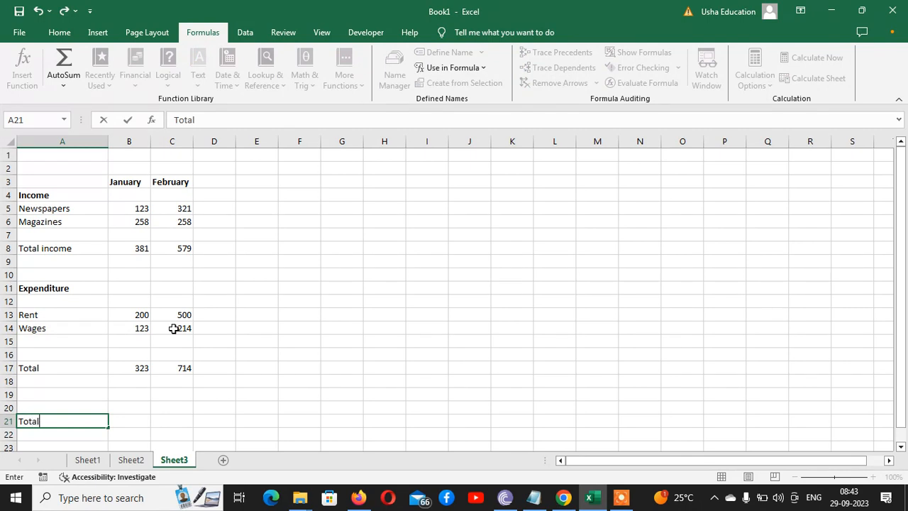
type(" Profit/Loss")
key("Return")
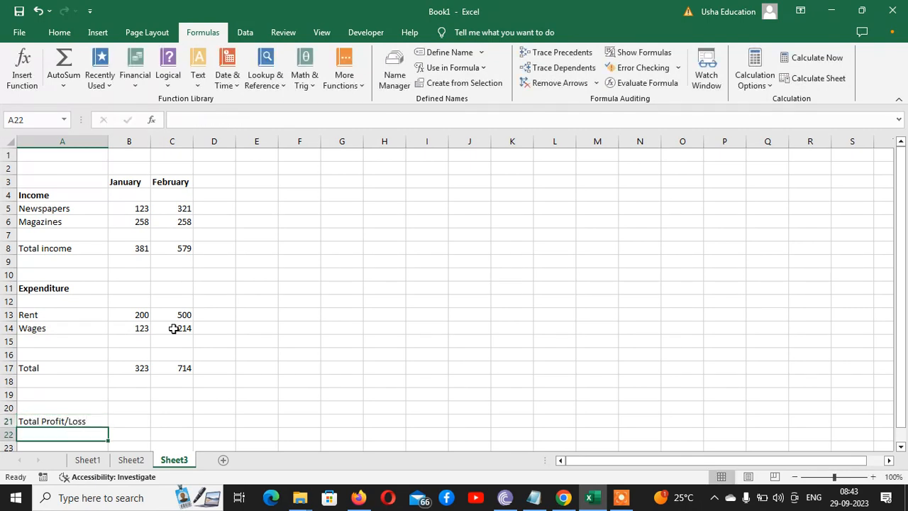
Step: Define the name jan_income for the January total income in cell B8
key("Up")
key("Right")
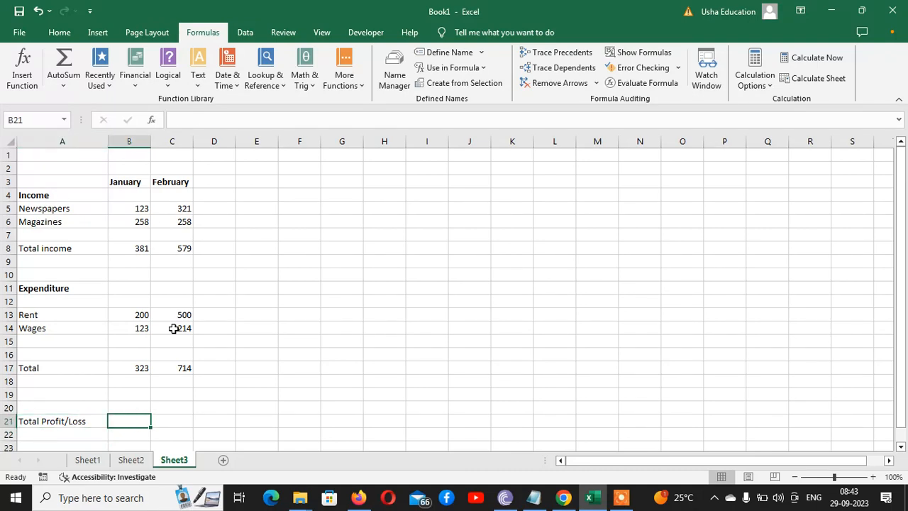
left_click(137, 246)
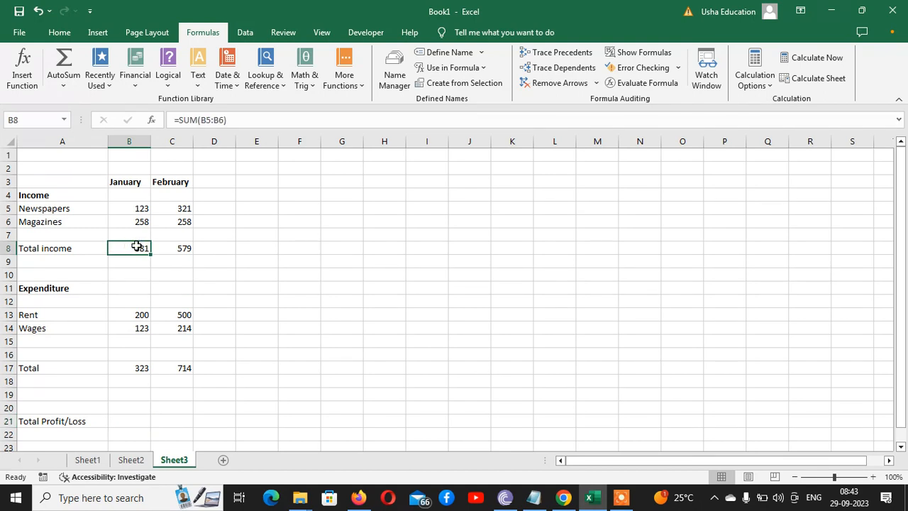
left_click(39, 119)
type("jan")
type("_")
type("income")
key("Return")
Step: Define the name feb_income for the February total income in cell C8, and check the names of both income totals
left_click(172, 246)
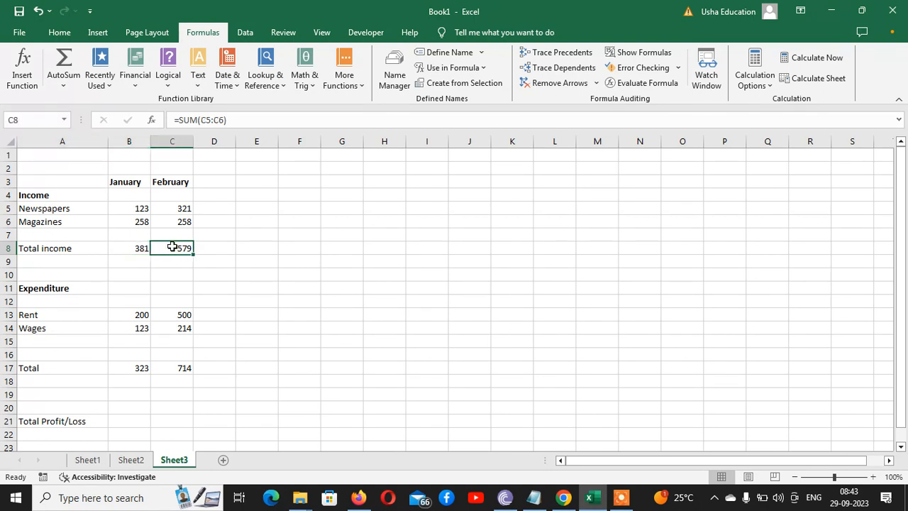
double_click(173, 246)
key("Return")
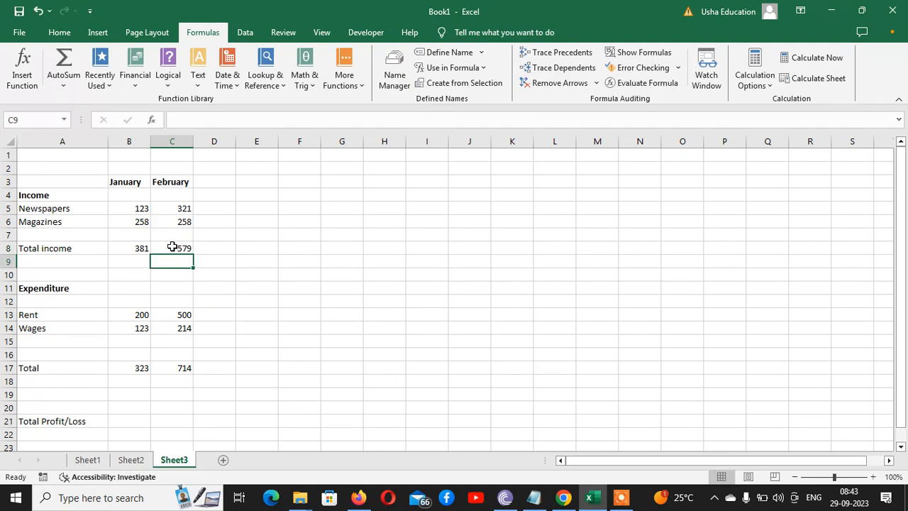
left_click(173, 248)
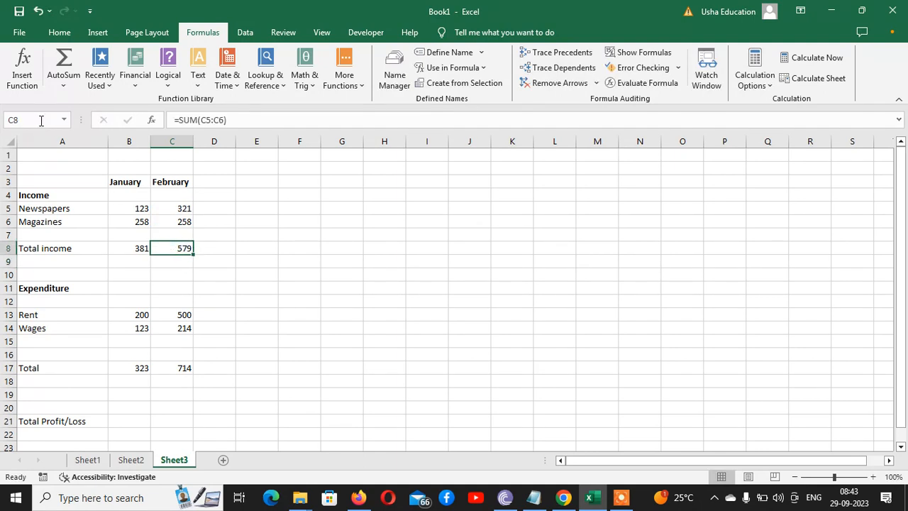
left_click(40, 119)
type("feb_income")
key("Return")
key("Return")
left_click(134, 249)
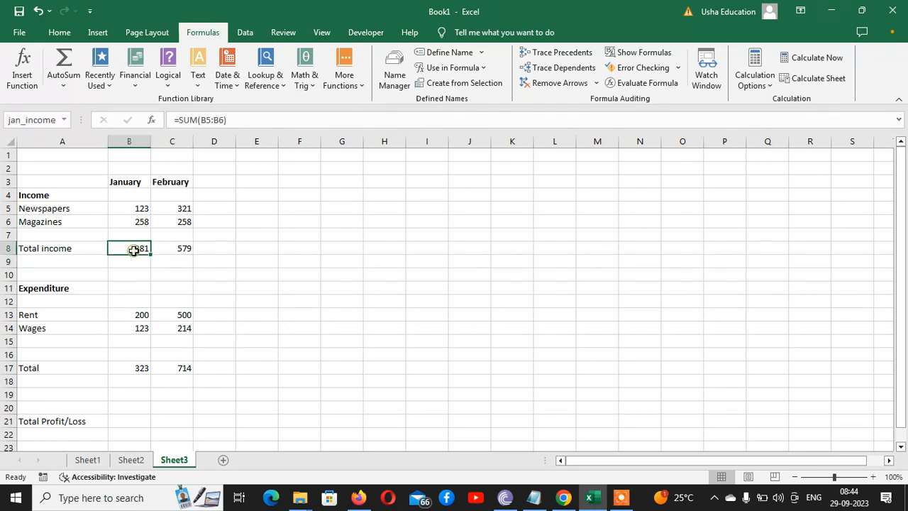
left_click(169, 251)
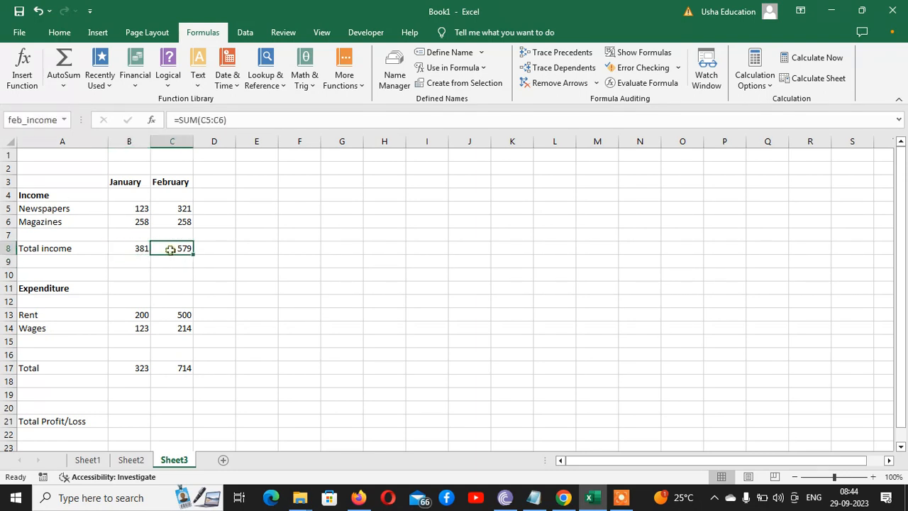
Step: Define the name jan_expen for the January expenditure total in cell B17
left_click(132, 367)
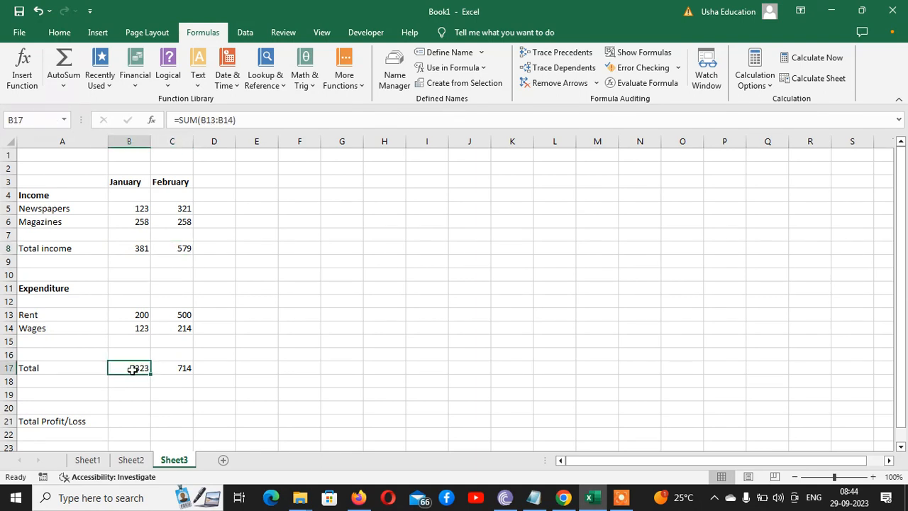
left_click(36, 119)
type("jan_expen")
key("Return")
Step: Define the name feb_expen for the February expenditure total in cell C17
left_click(180, 366)
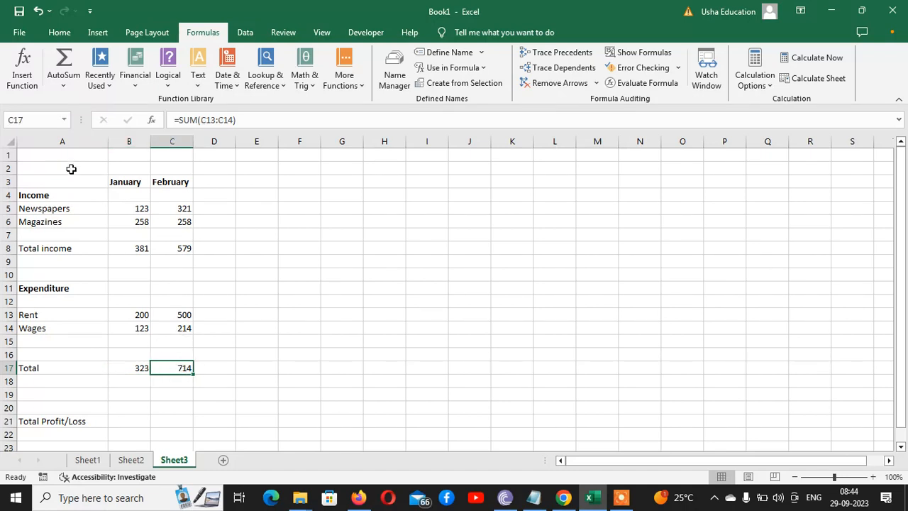
left_click(37, 119)
type("feb_expen")
key("Return")
left_click(118, 420)
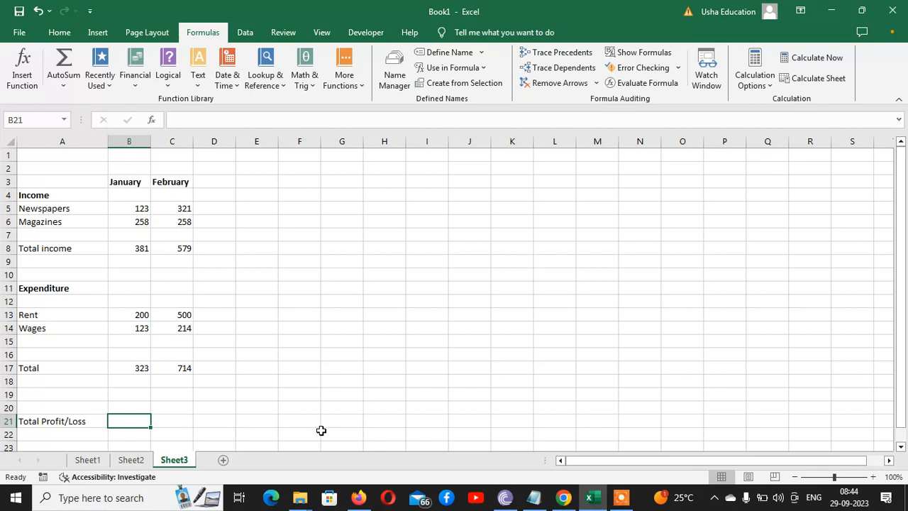
type("=jan")
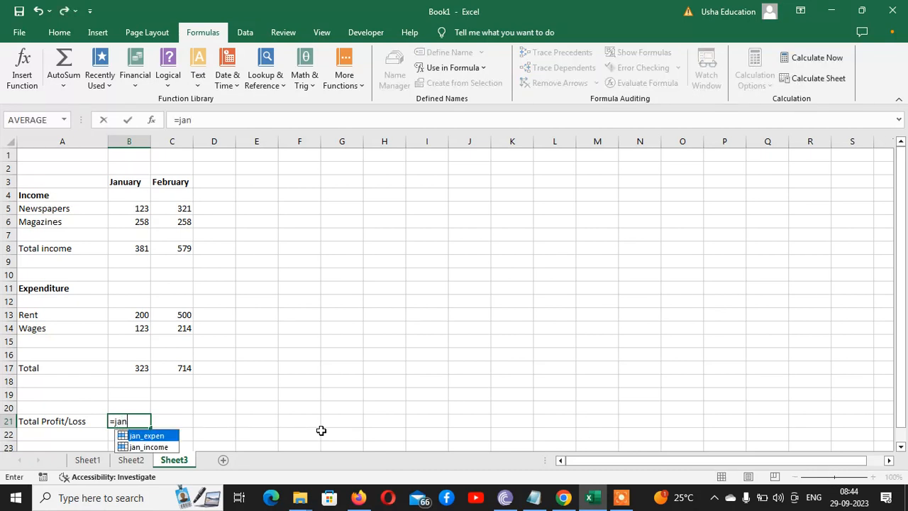
key("Tab")
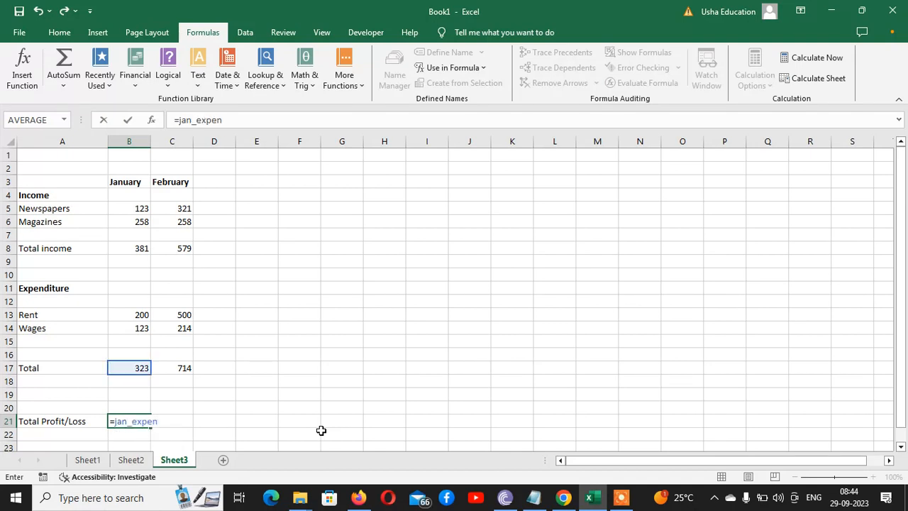
type("-jan")
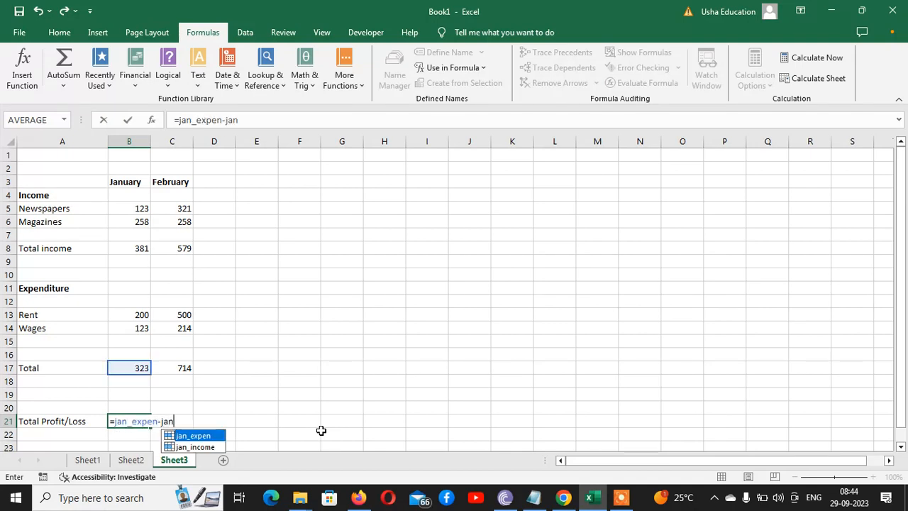
key("Down")
key("Tab")
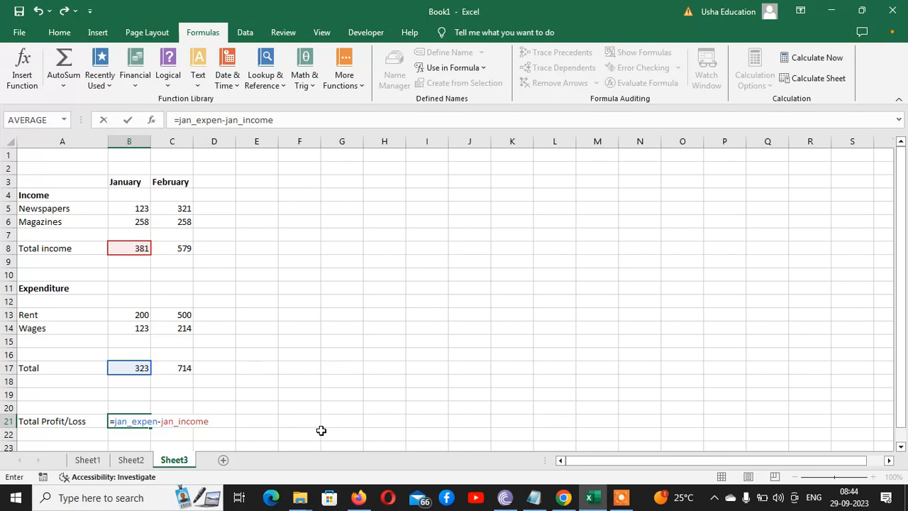
key("BackSpace")
key("BackSpace")
key("BackSpace")
key("BackSpace")
key("BackSpace")
key("BackSpace")
key("BackSpace")
key("BackSpace")
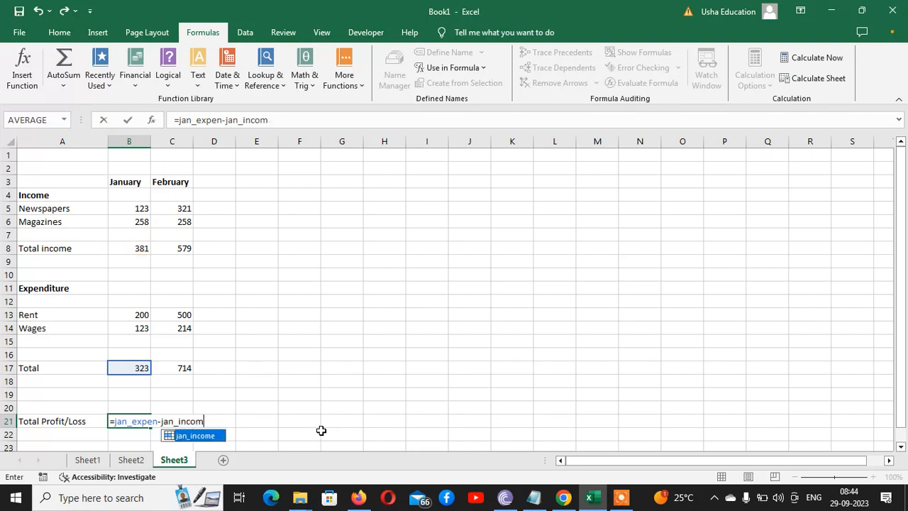
key("BackSpace")
key("BackSpace")
key("BackSpace")
key("BackSpace")
key("BackSpace")
key("BackSpace")
key("BackSpace")
key("BackSpace")
key("BackSpace")
key("BackSpace")
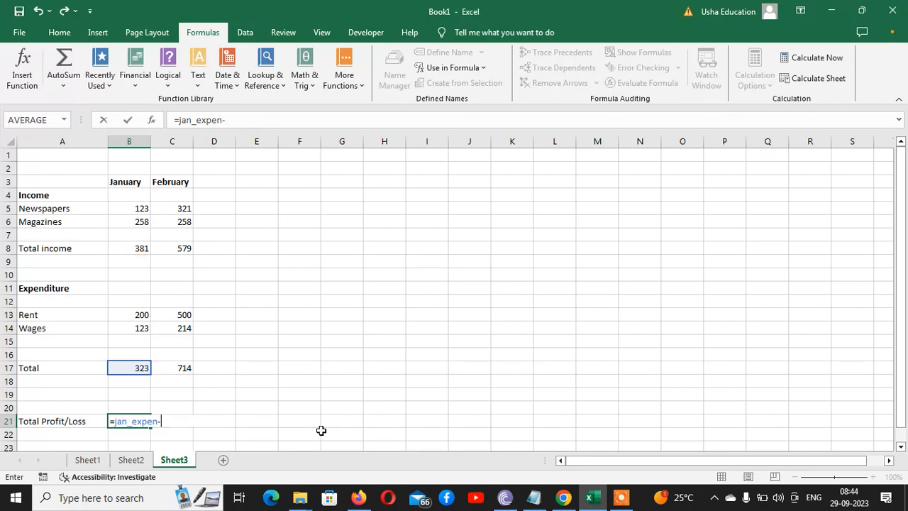
key("BackSpace")
key("BackSpace")
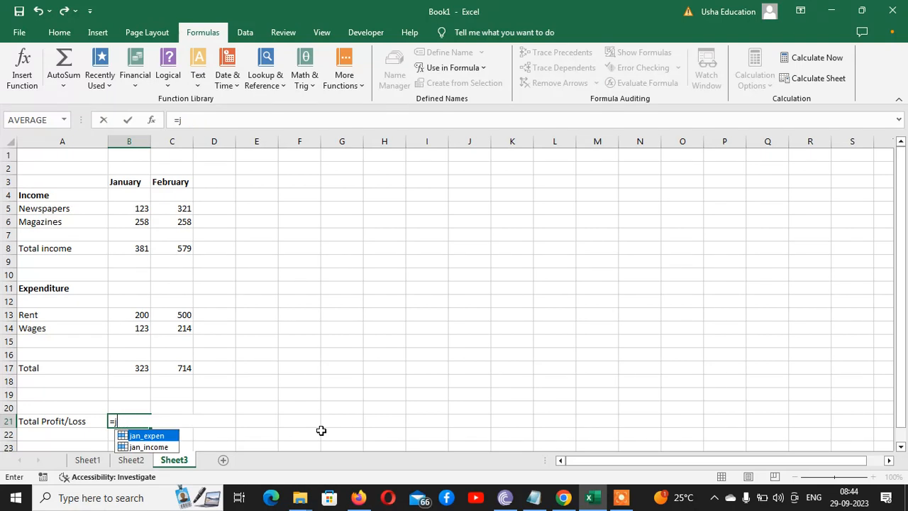
Step: Calculate the January profit or loss in cell B21 with the named-cell formula =jan_income-jan_expen
type("jan")
key("Down")
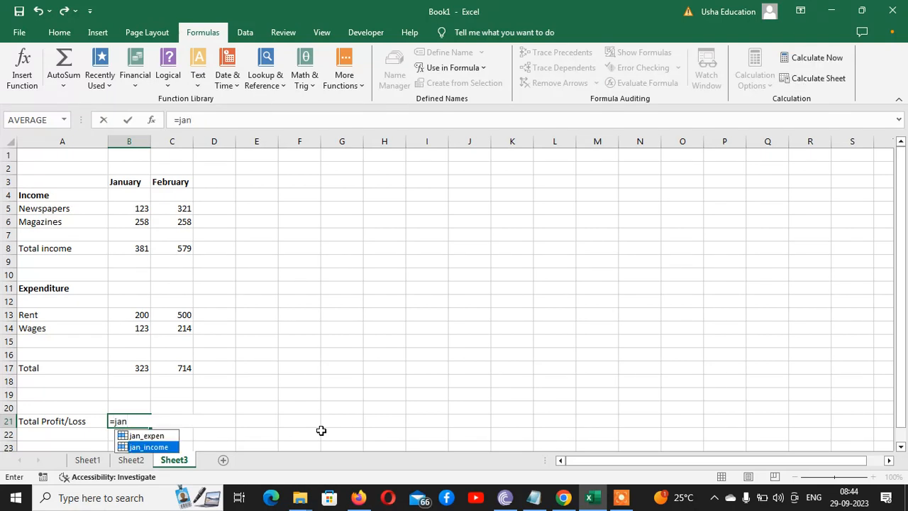
key("Tab")
type("-j")
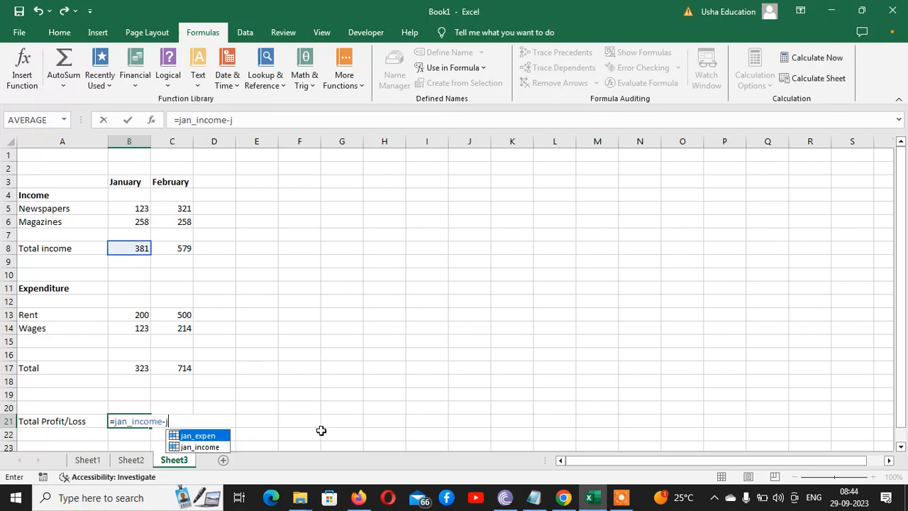
type("an_expen")
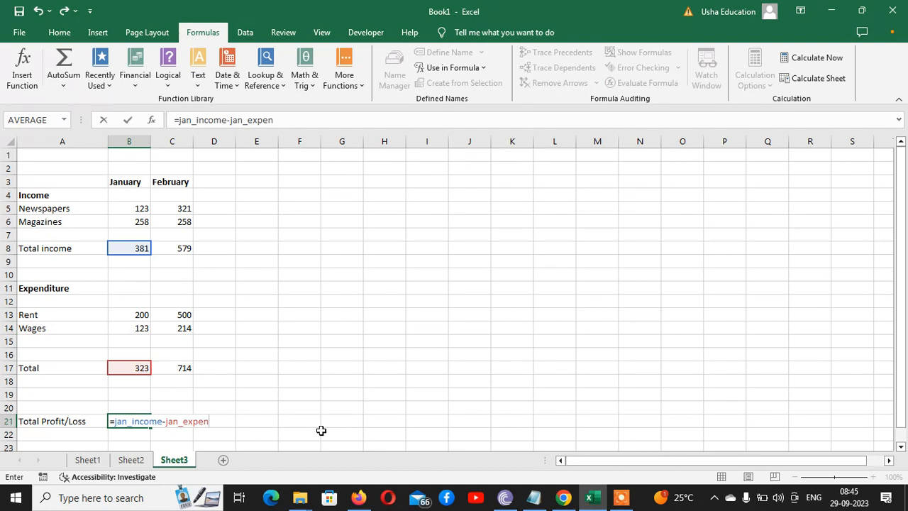
key("Return")
key("Up")
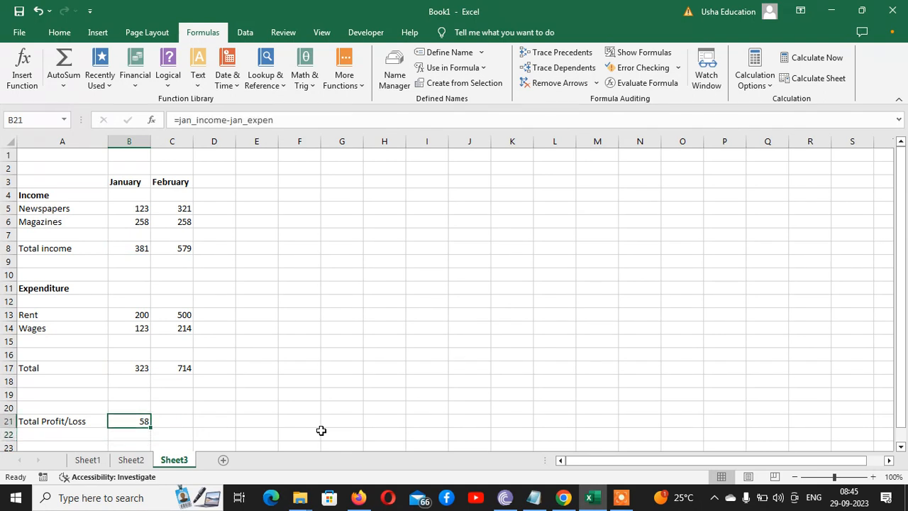
Step: Calculate the February profit or loss in cell C21 with the named-cell formula =feb_income-feb_expen
key("Right")
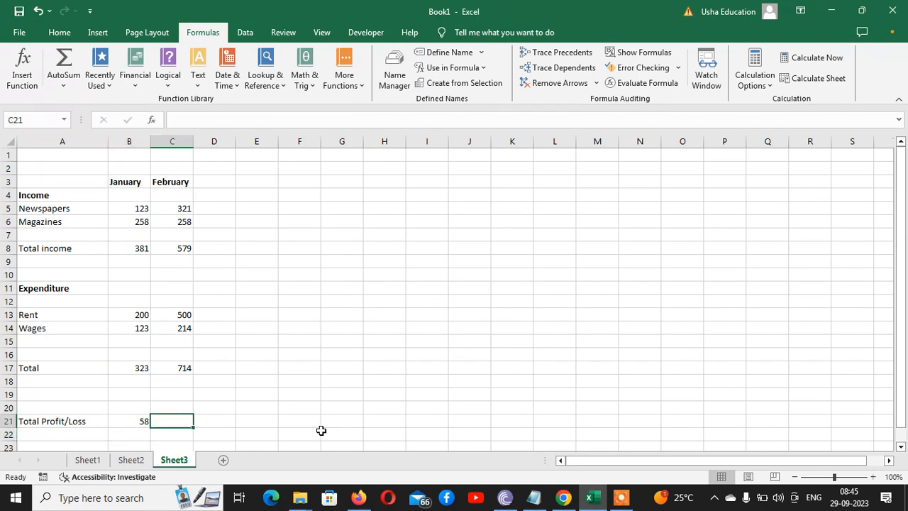
type("=")
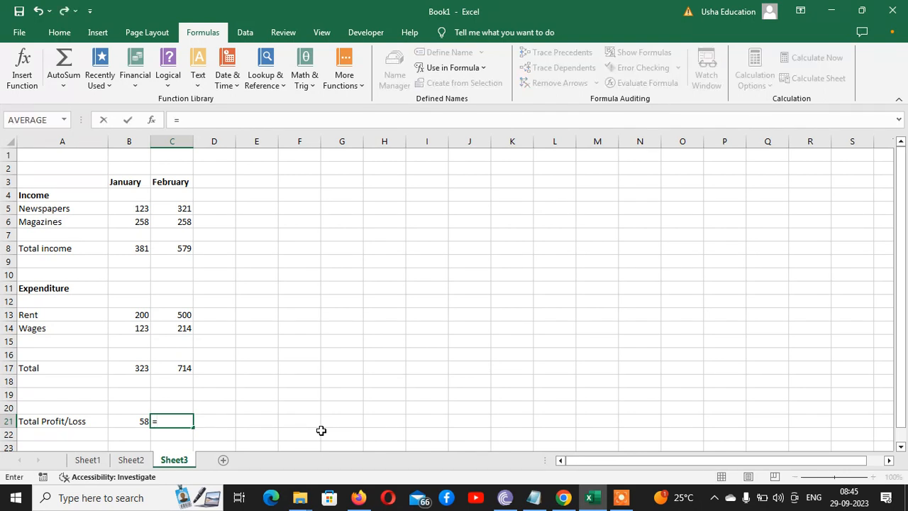
type("feb")
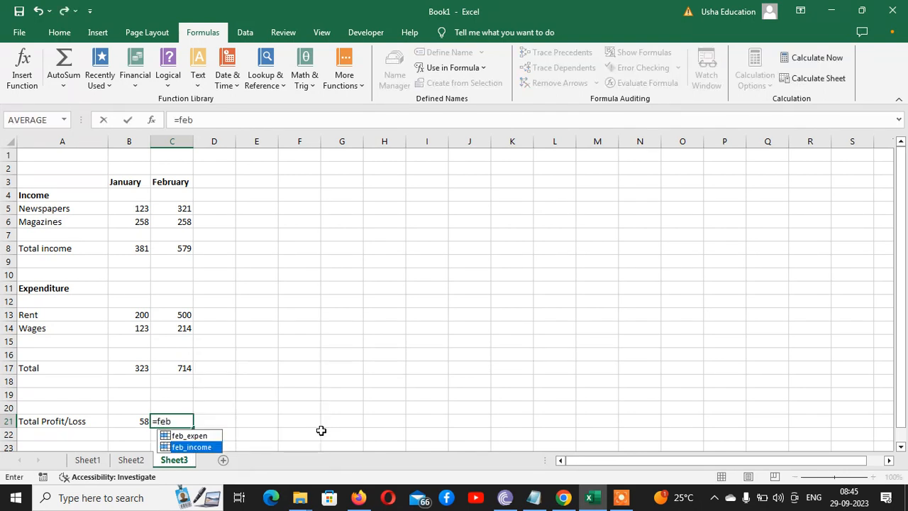
key("Tab")
type("-")
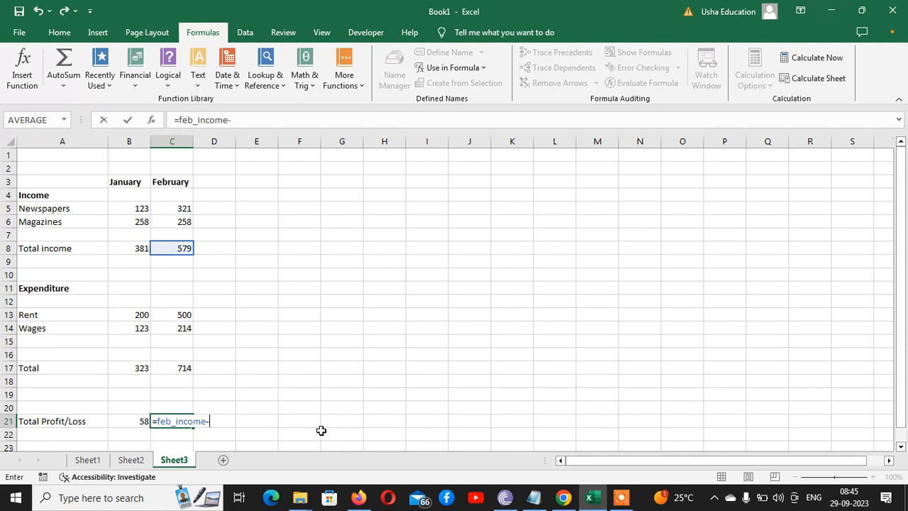
type("feb")
key("Down")
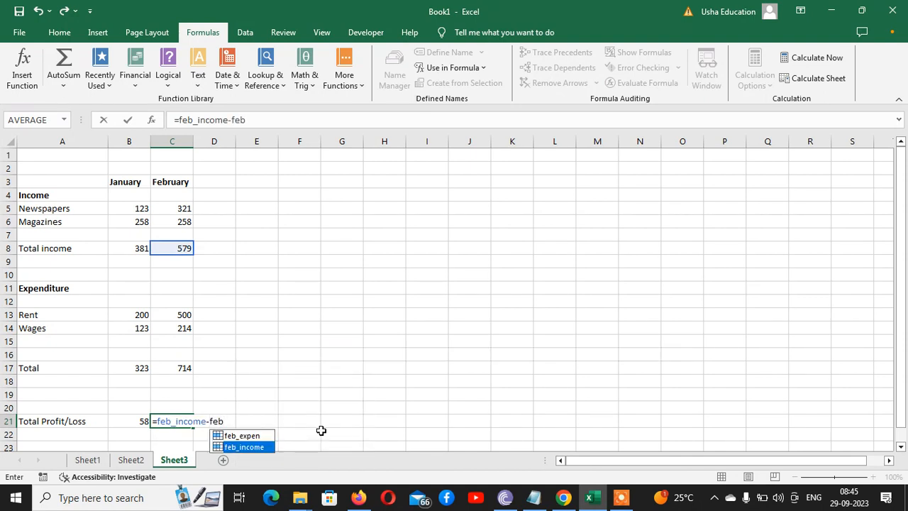
key("Up")
key("Tab")
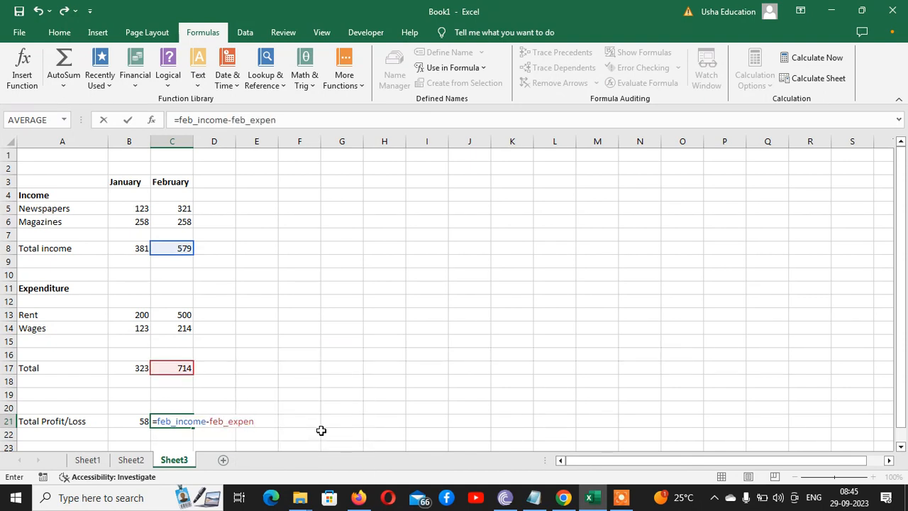
key("Return")
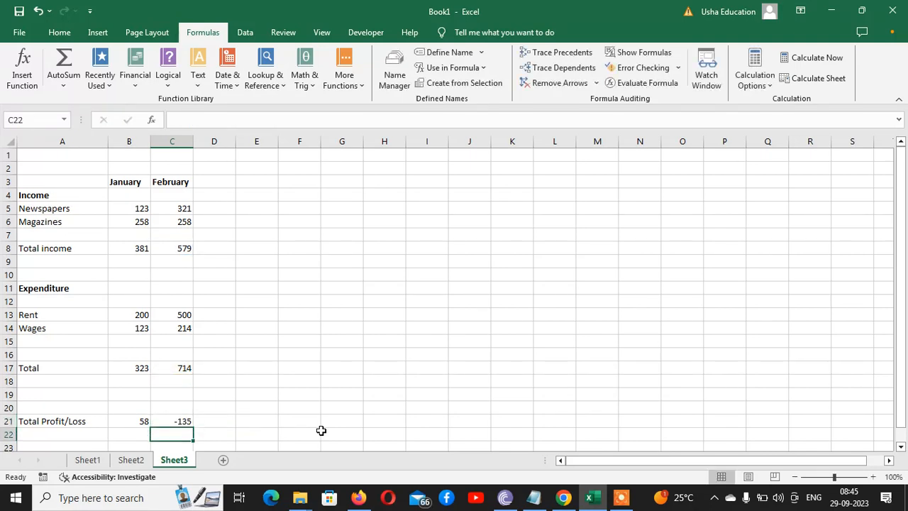
key("Up")
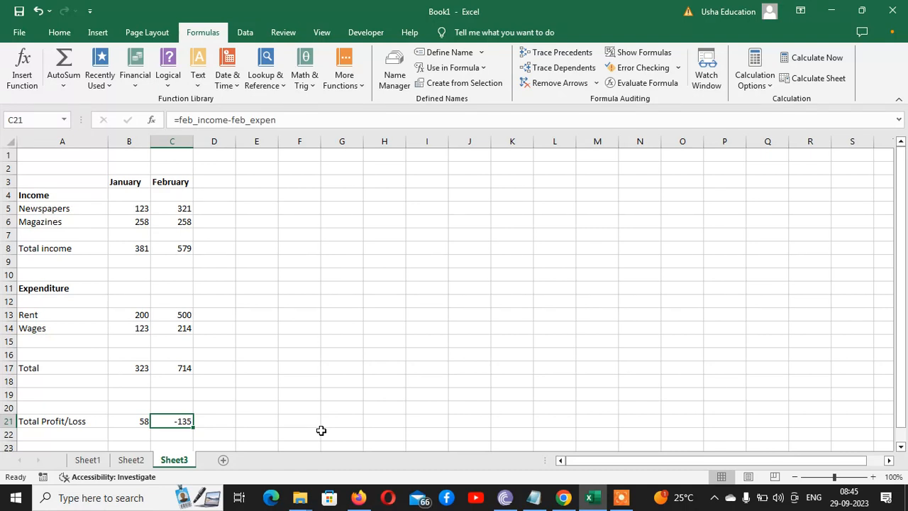
key("Left")
key("Left")
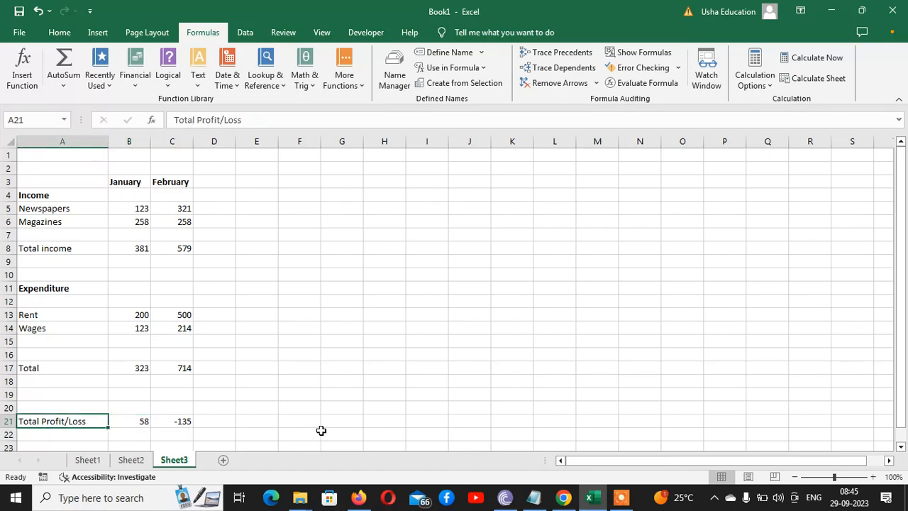
key("Right")
key("Right")
key("Left")
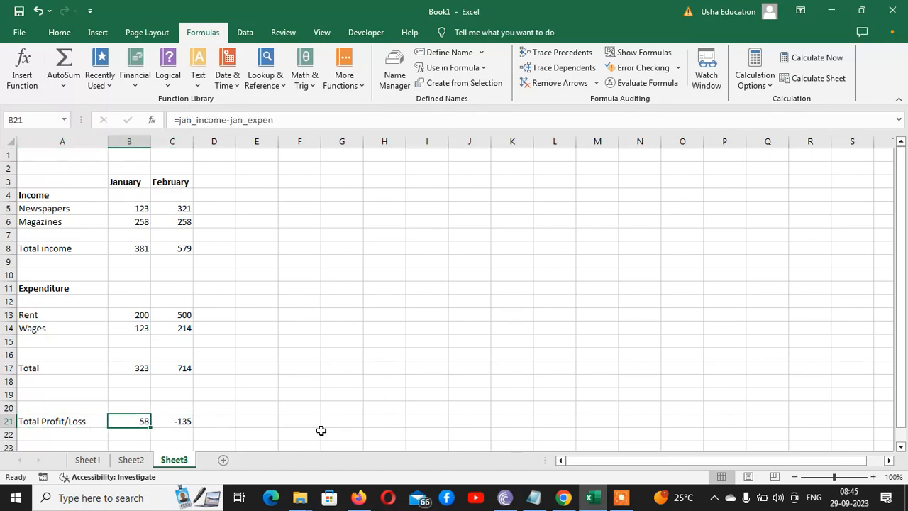